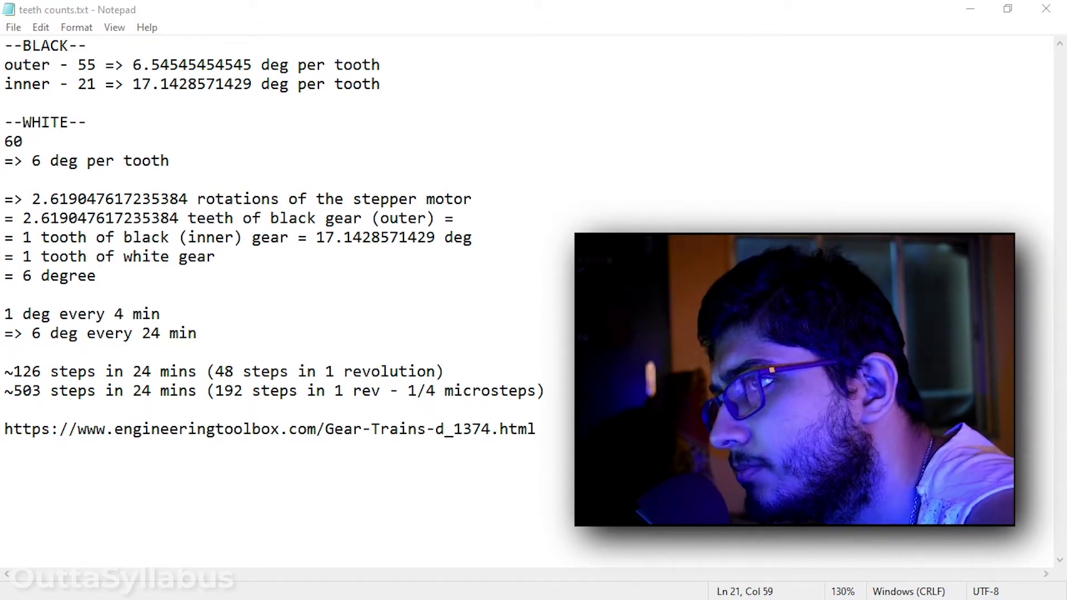
Highlight the BLACK gear heading and the outer gear's 55 tooth count in the notes
left_click_drag(22, 46, 87, 46)
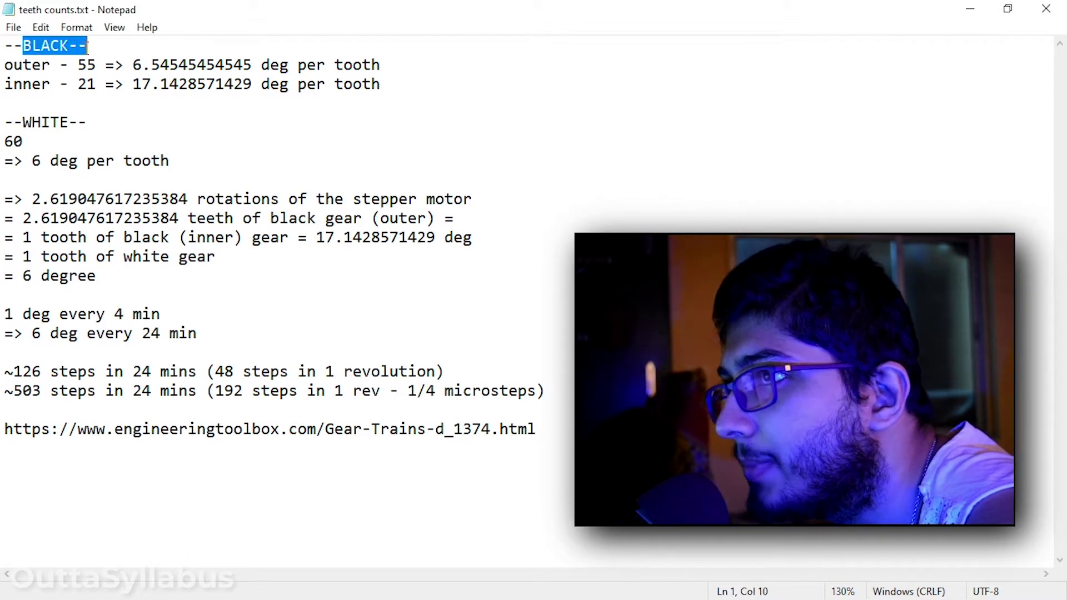
left_click(105, 65)
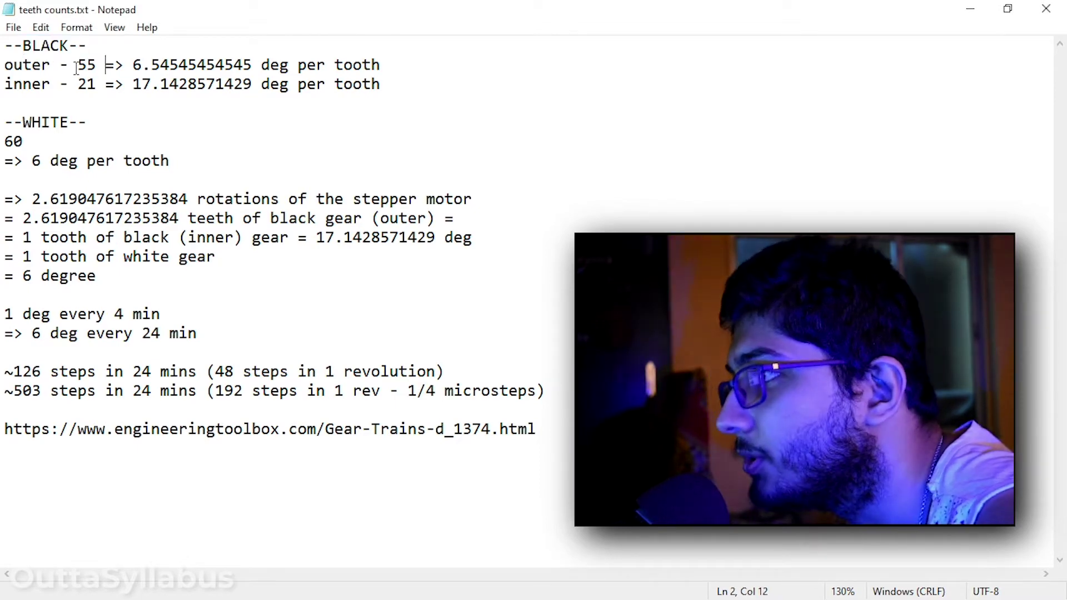
left_click_drag(78, 65, 90, 67)
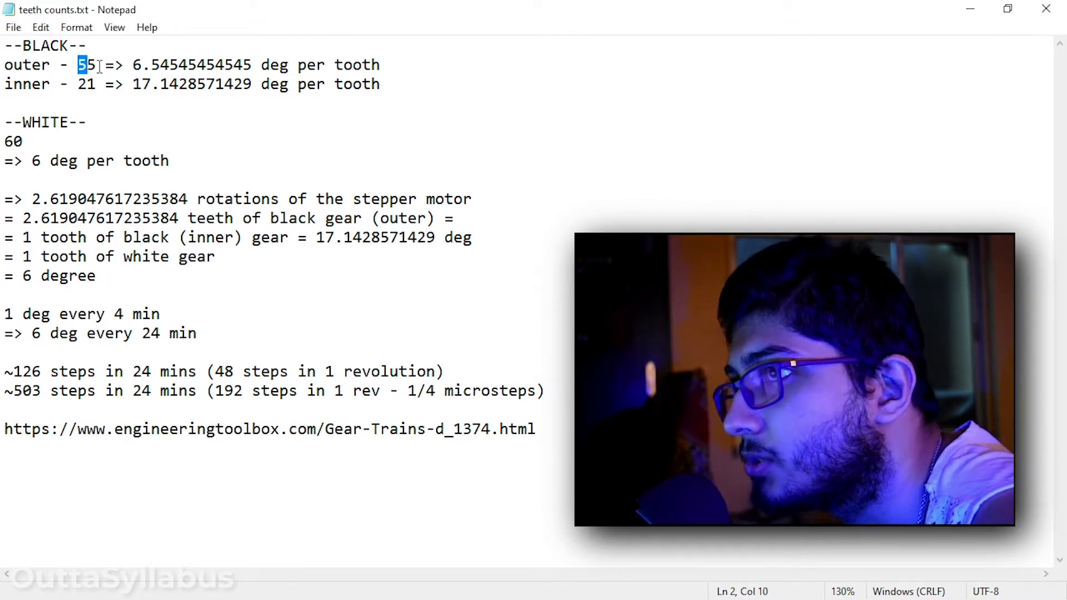
left_click(96, 65)
double_click(89, 65)
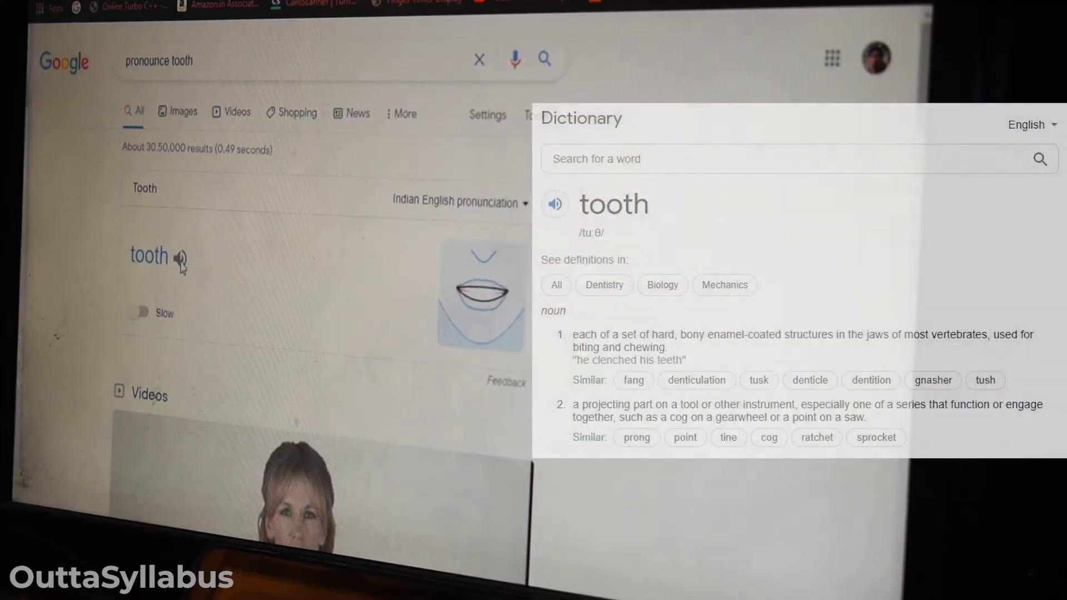
Play the pronunciation of 'tooth', then hear 'teeth' with the Slow toggle on
left_click(180, 262)
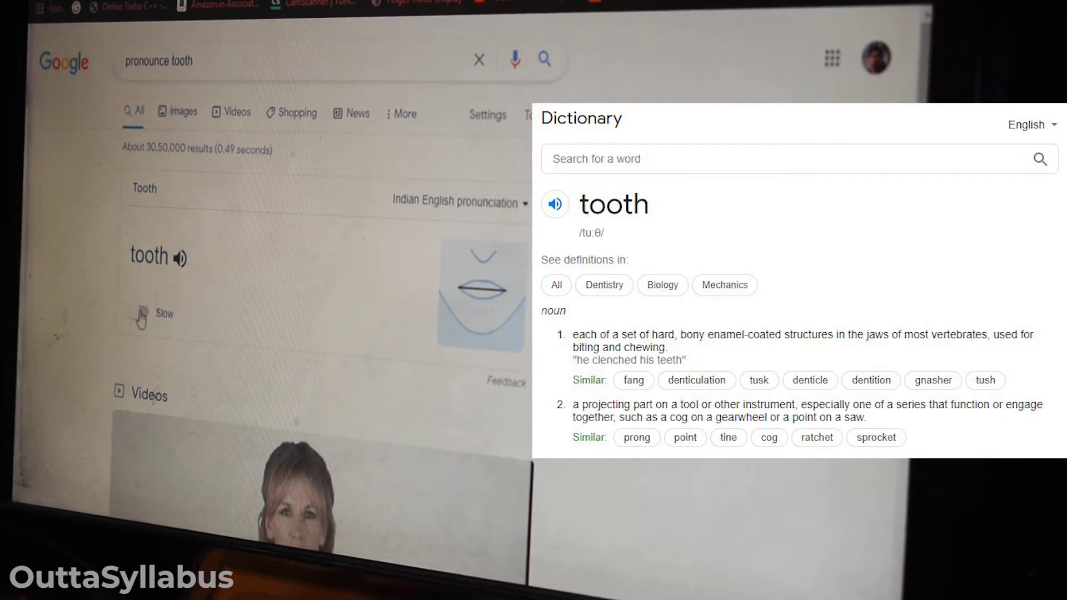
left_click(141, 313)
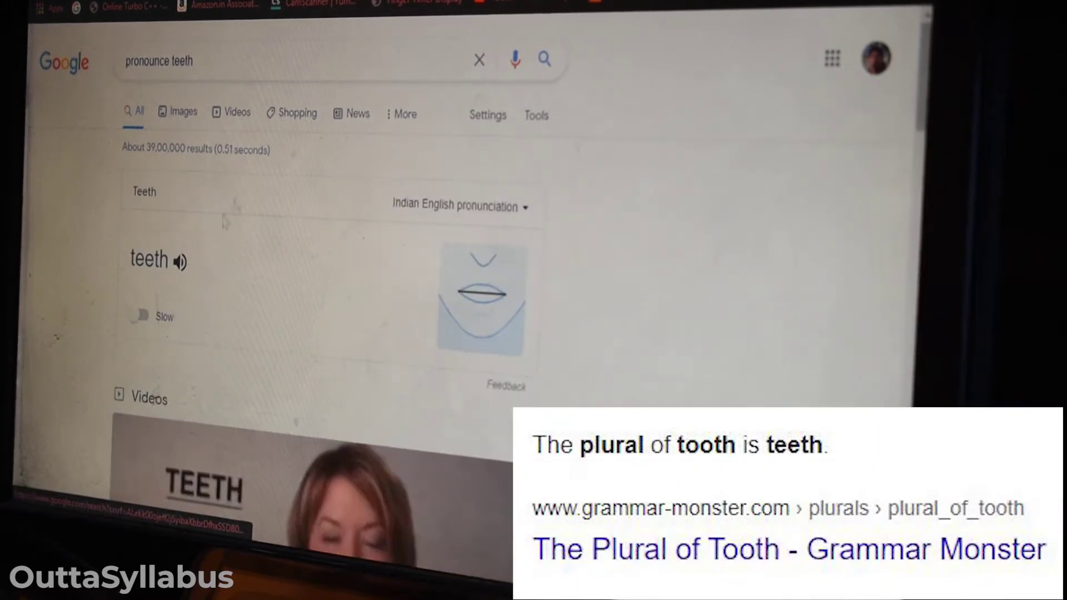
left_click(180, 262)
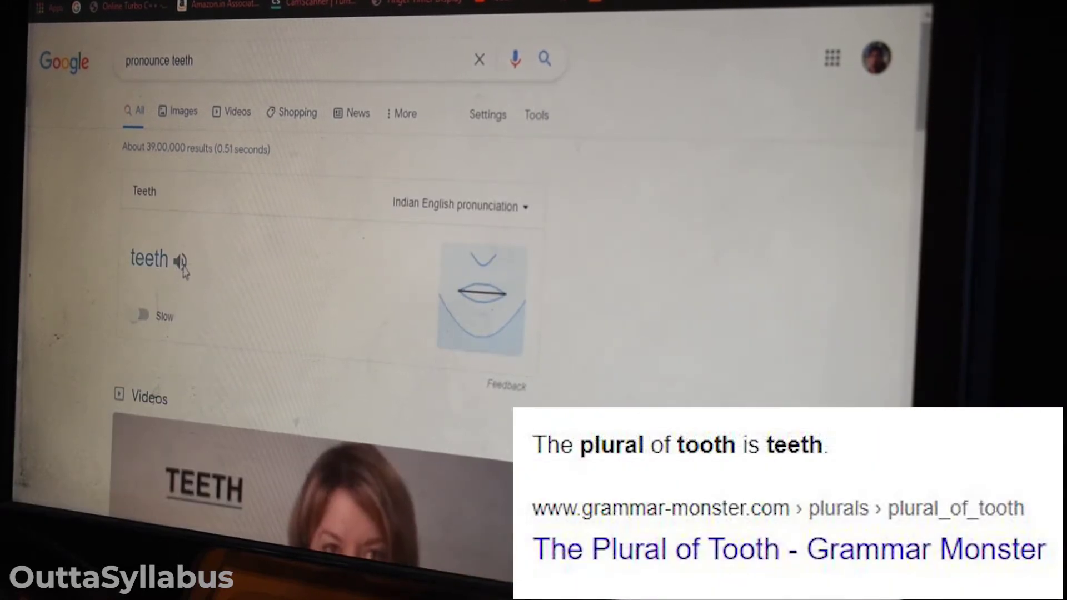
left_click(138, 315)
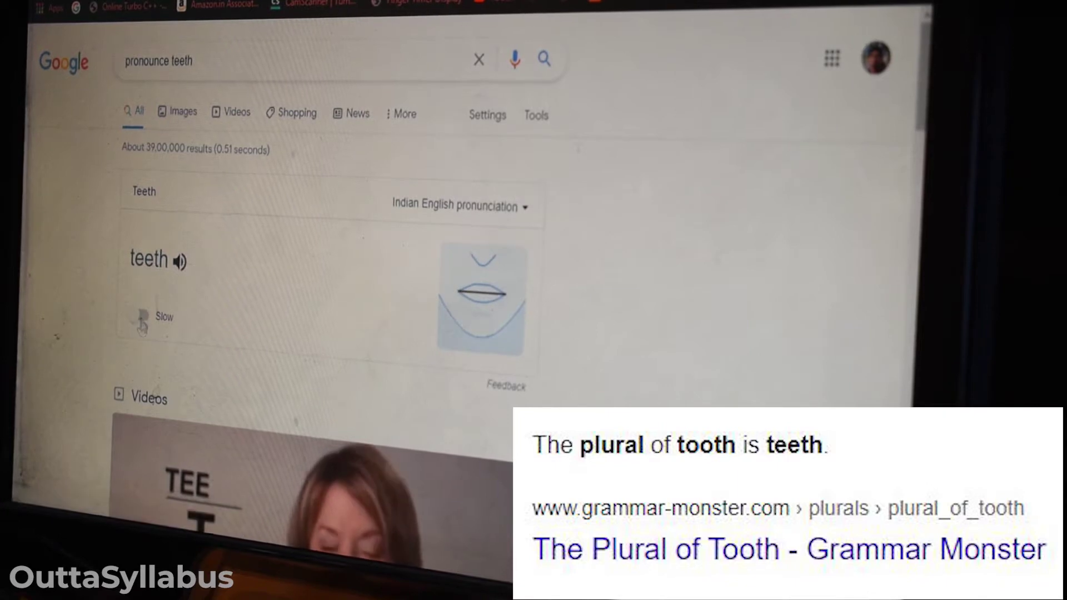
left_click(179, 264)
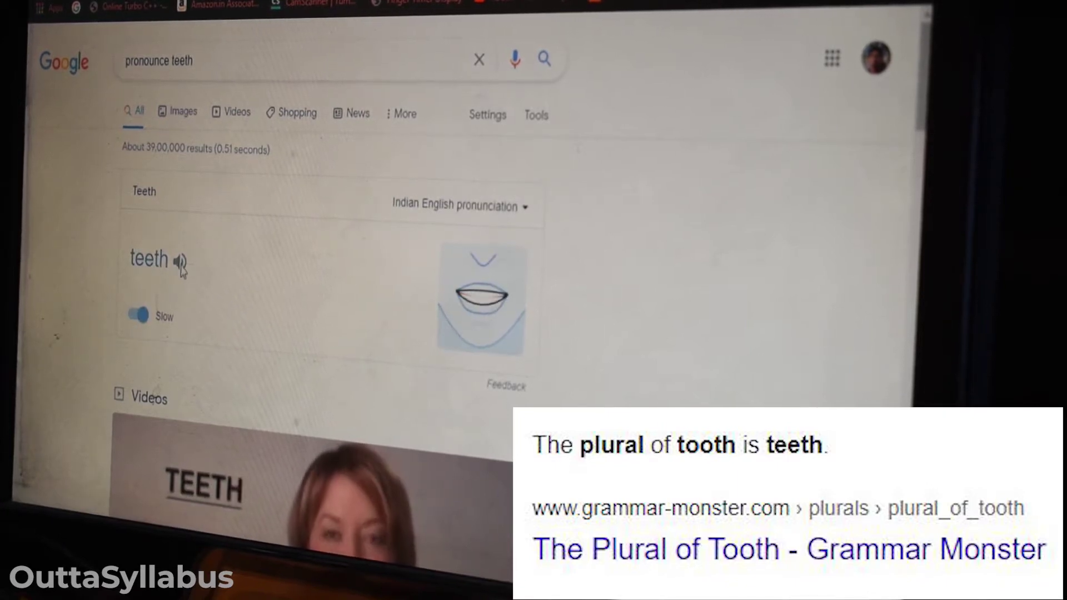
scroll(324, 290, "down", 3)
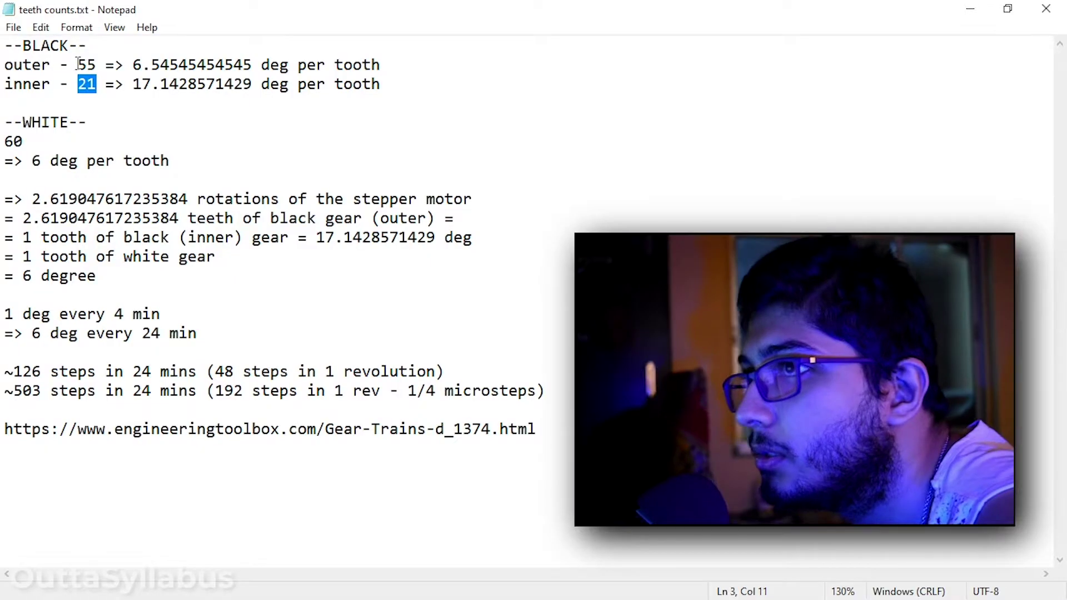
left_click(78, 65)
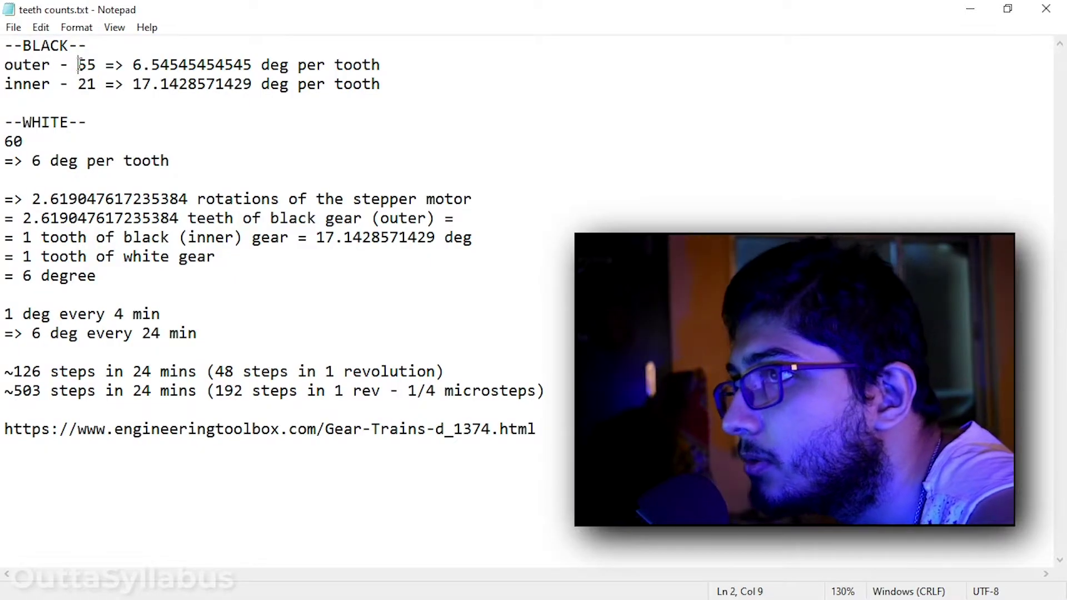
left_click_drag(59, 64, 106, 64)
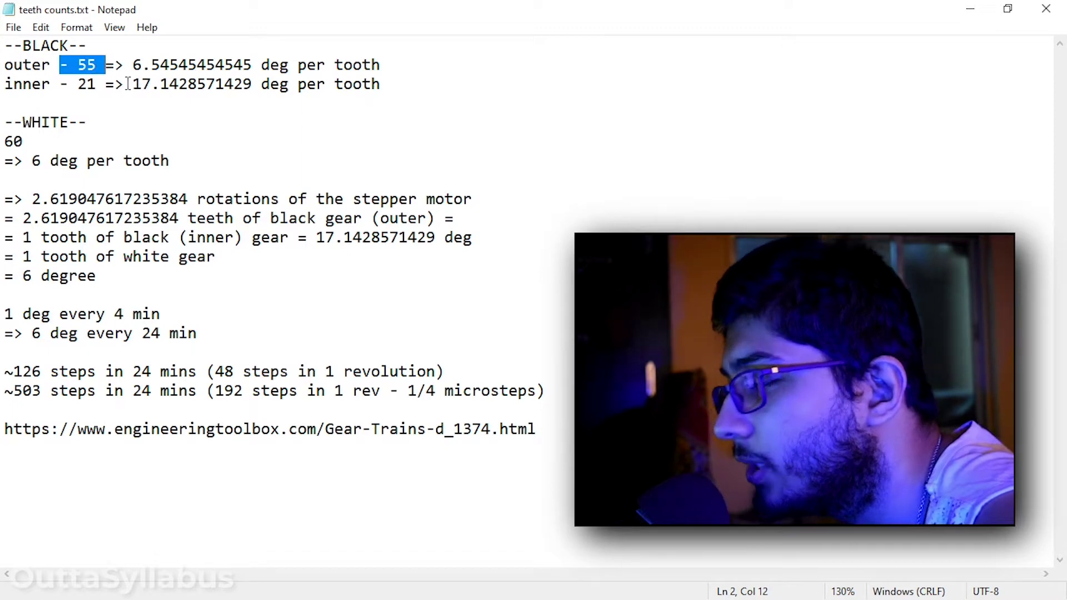
left_click(150, 85)
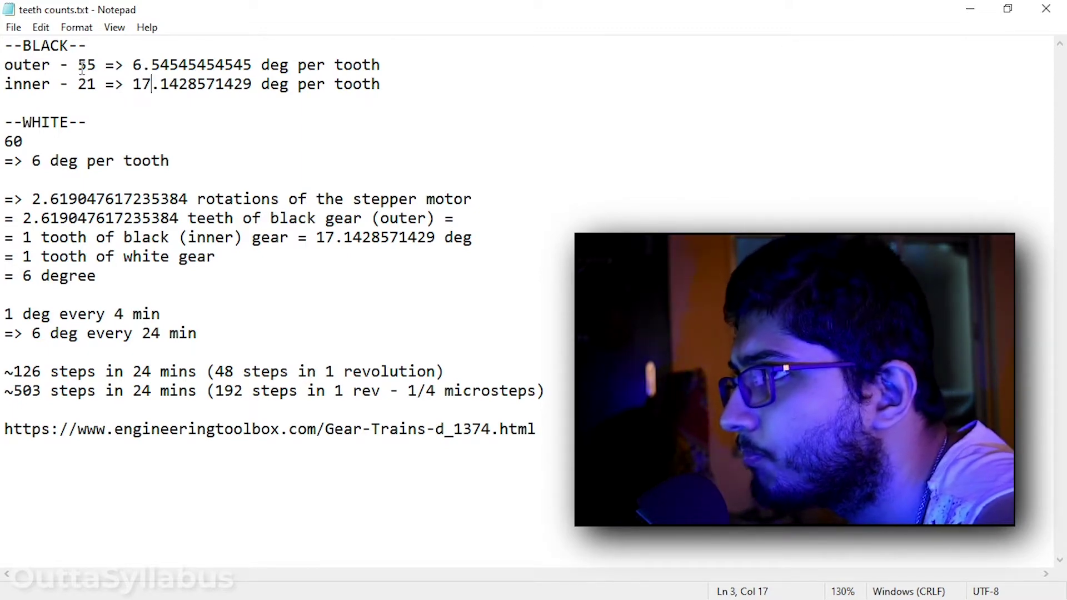
left_click_drag(134, 65, 179, 65)
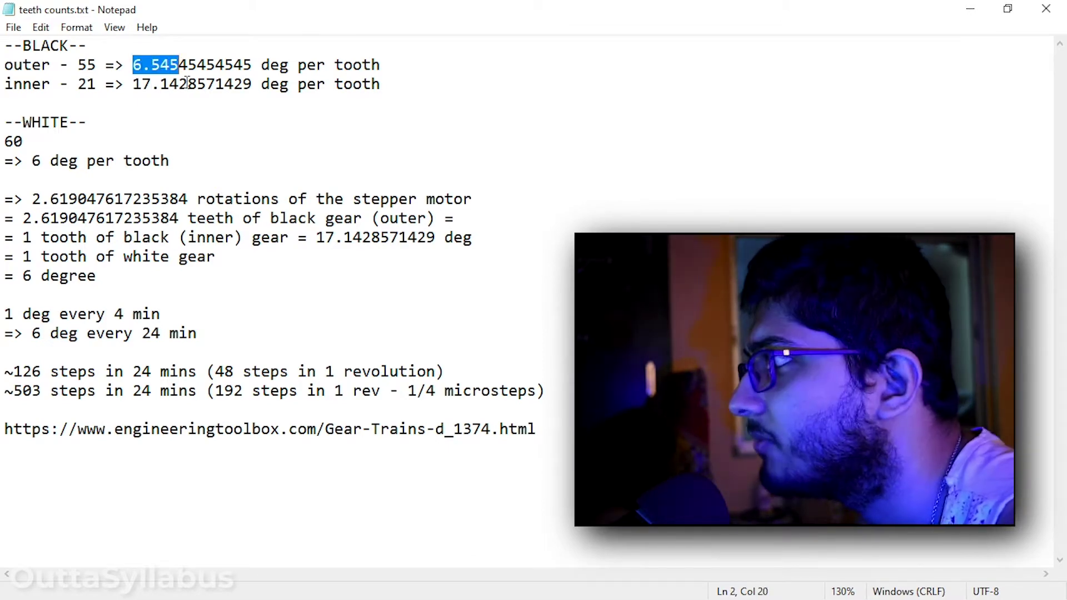
left_click_drag(85, 84, 165, 83)
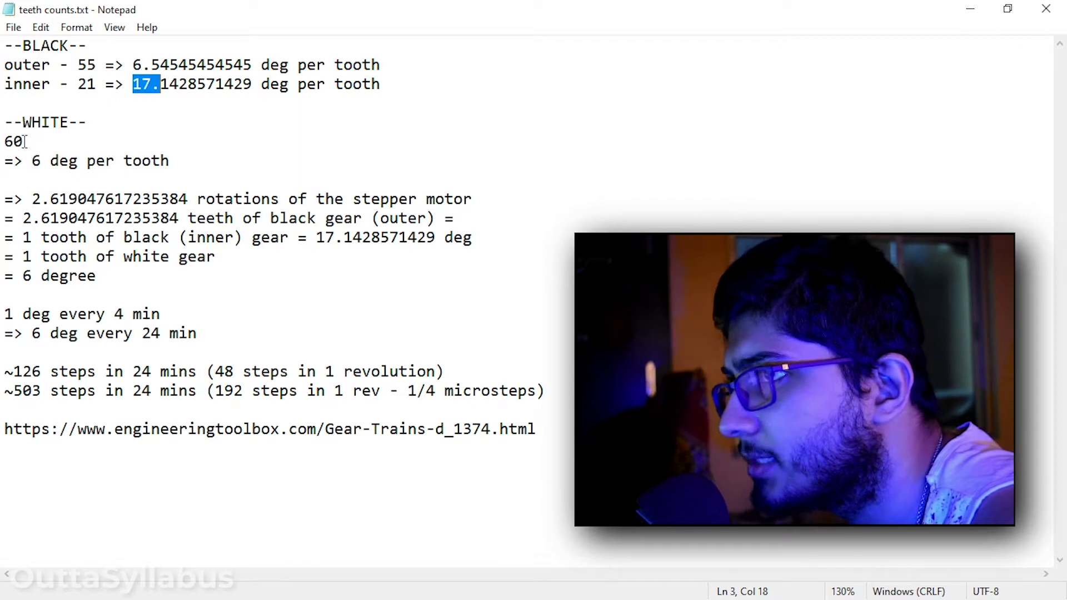
left_click_drag(32, 162, 42, 162)
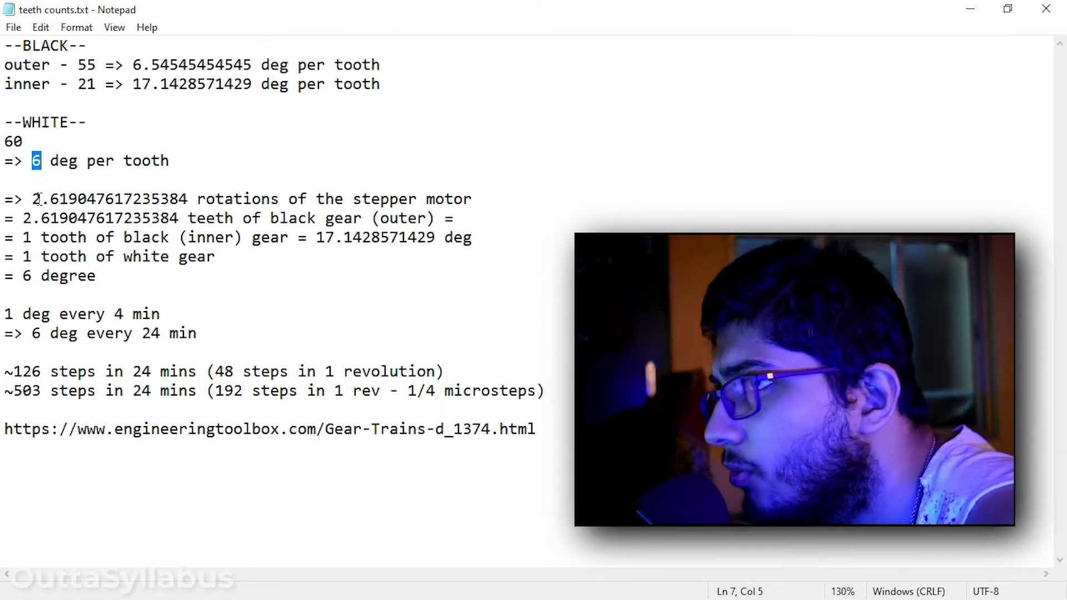
double_click(3, 86)
left_click_drag(106, 83, 111, 103)
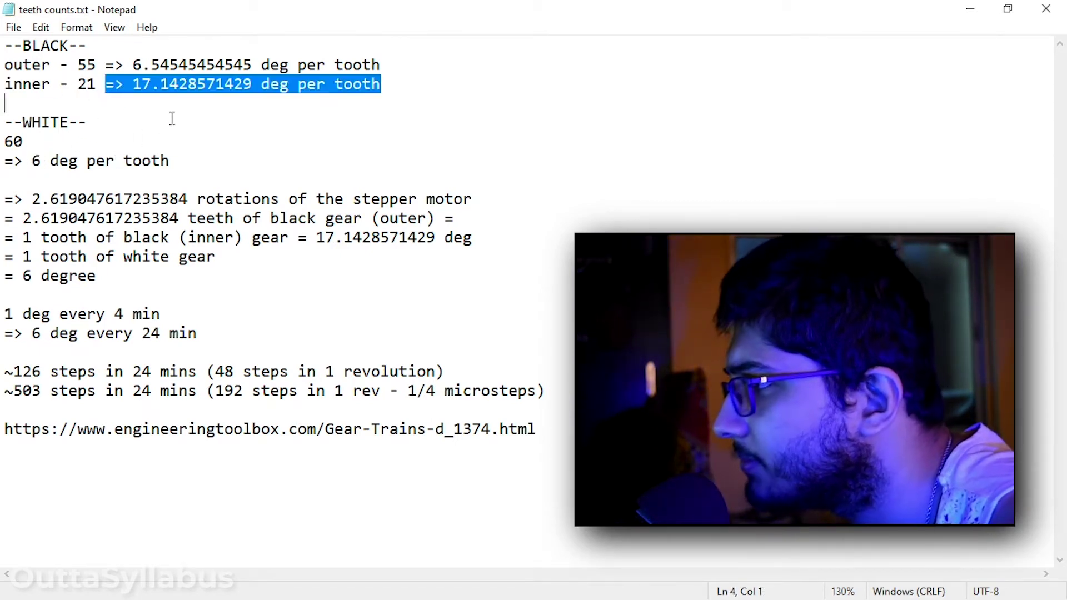
left_click(147, 94)
left_click_drag(134, 89, 258, 78)
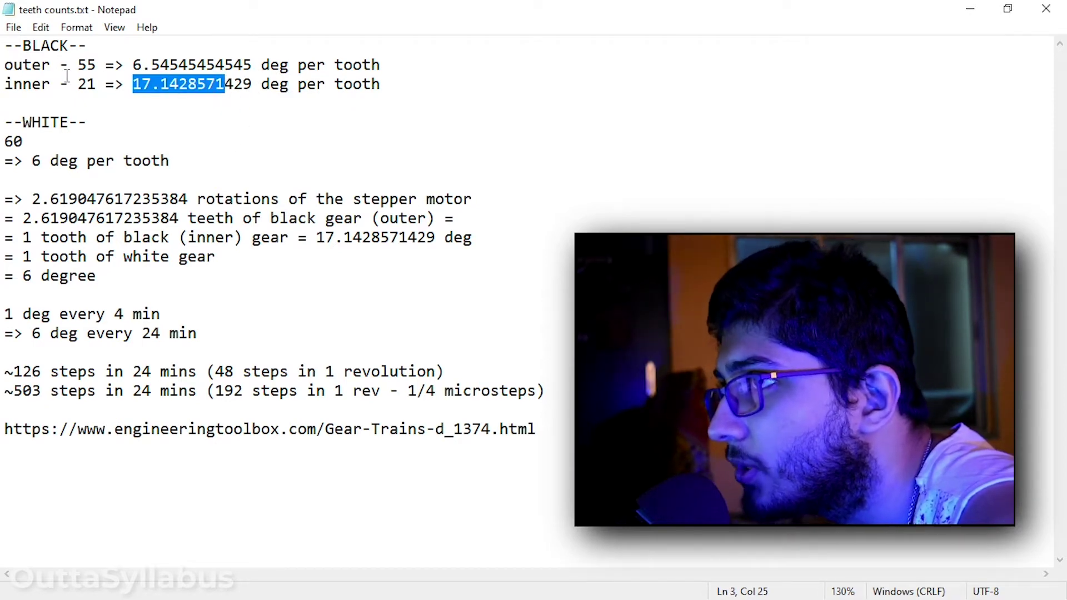
left_click_drag(81, 65, 98, 66)
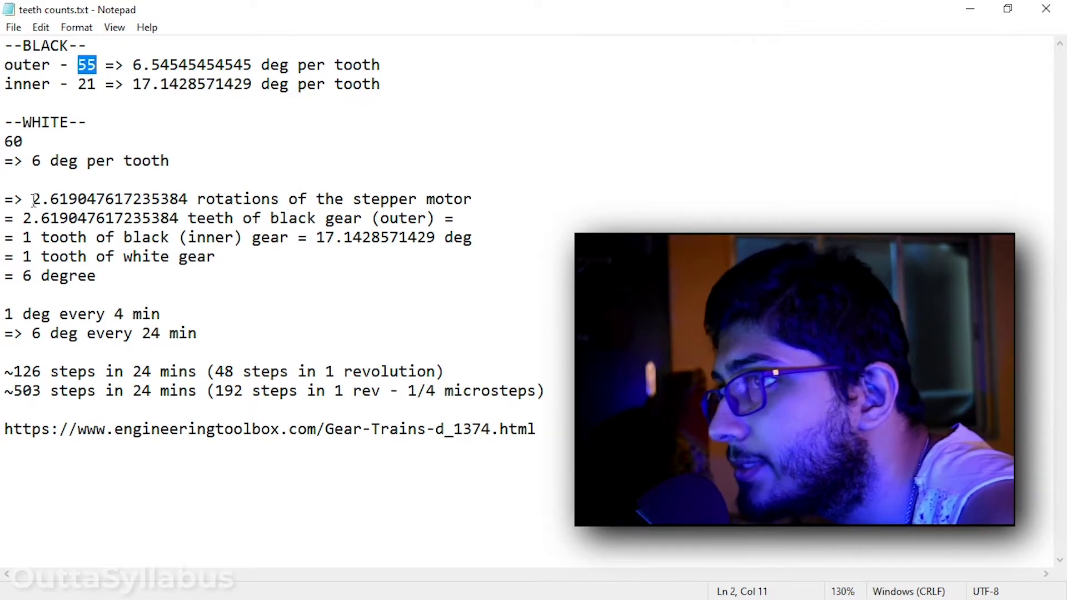
mouse_move(34, 200)
left_mouse_down()
mouse_move(57, 200)
mouse_move(32, 218)
left_mouse_up()
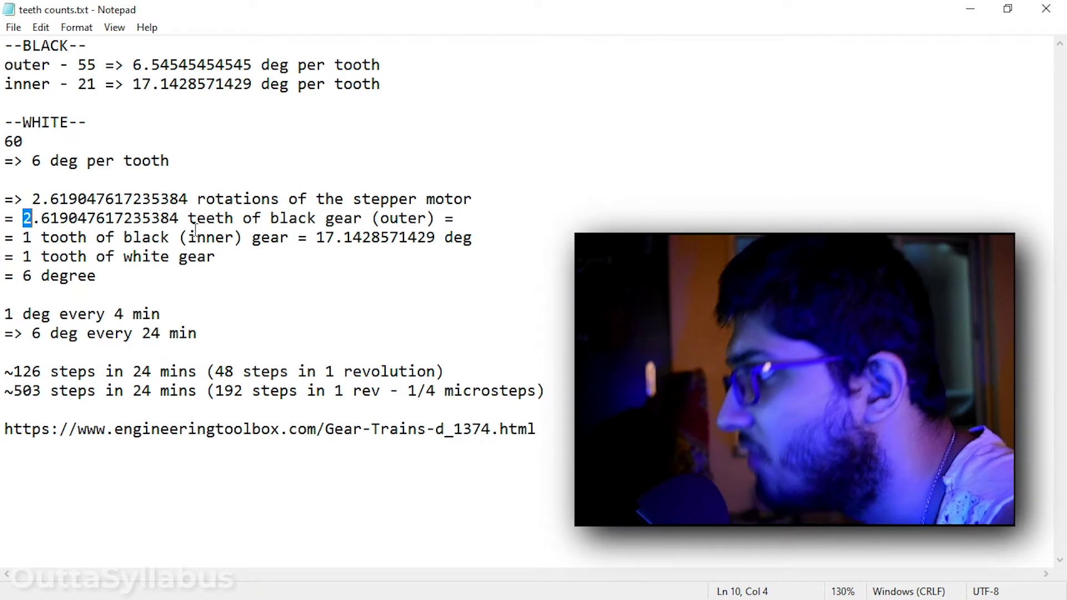
left_click(215, 219)
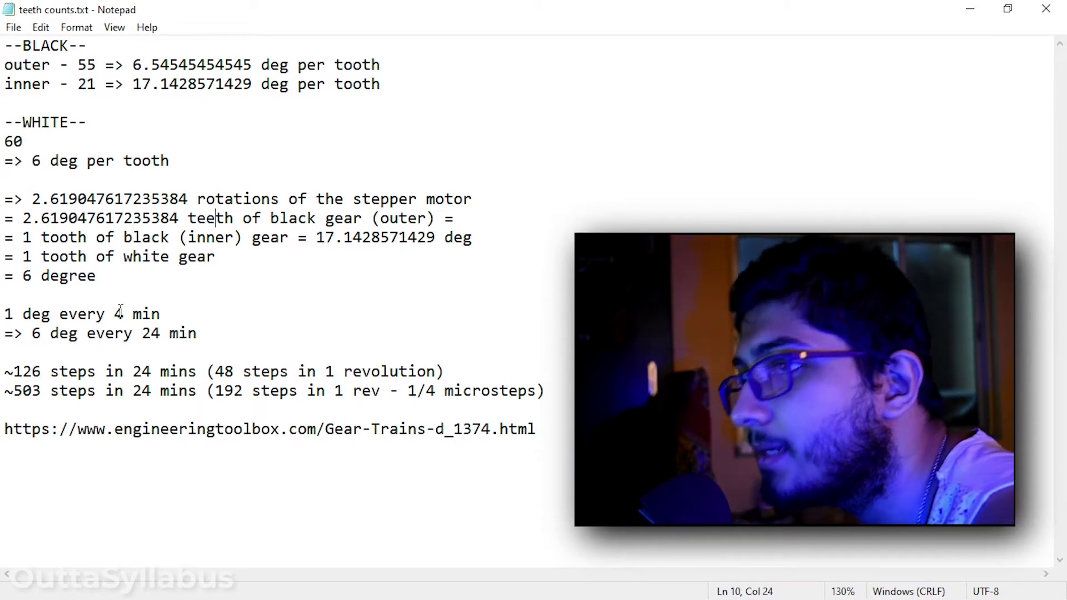
double_click(20, 372)
left_click(41, 388)
double_click(16, 372)
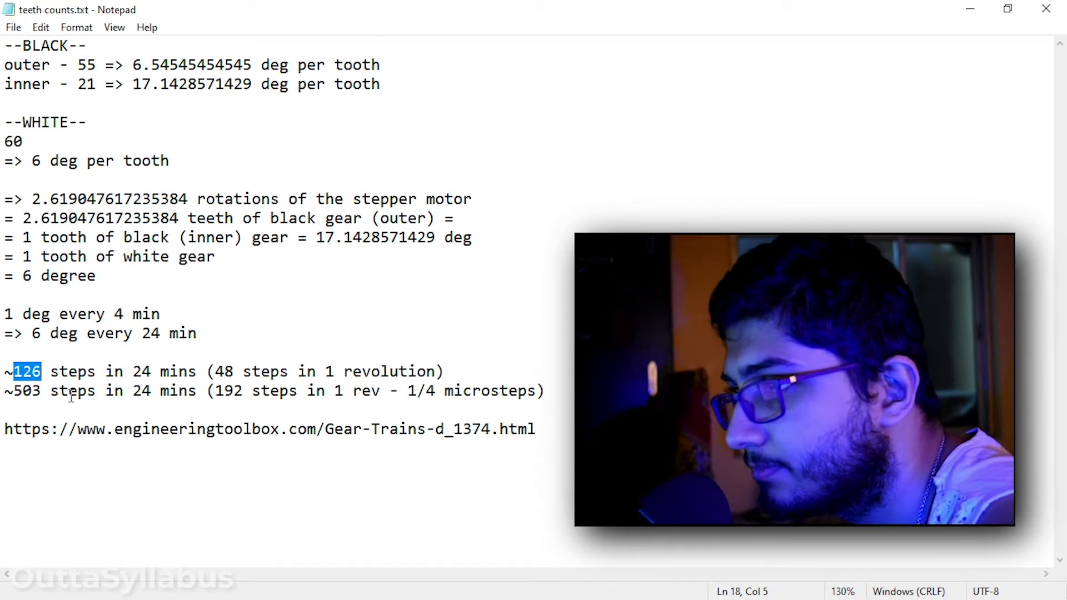
left_click_drag(410, 391, 435, 392)
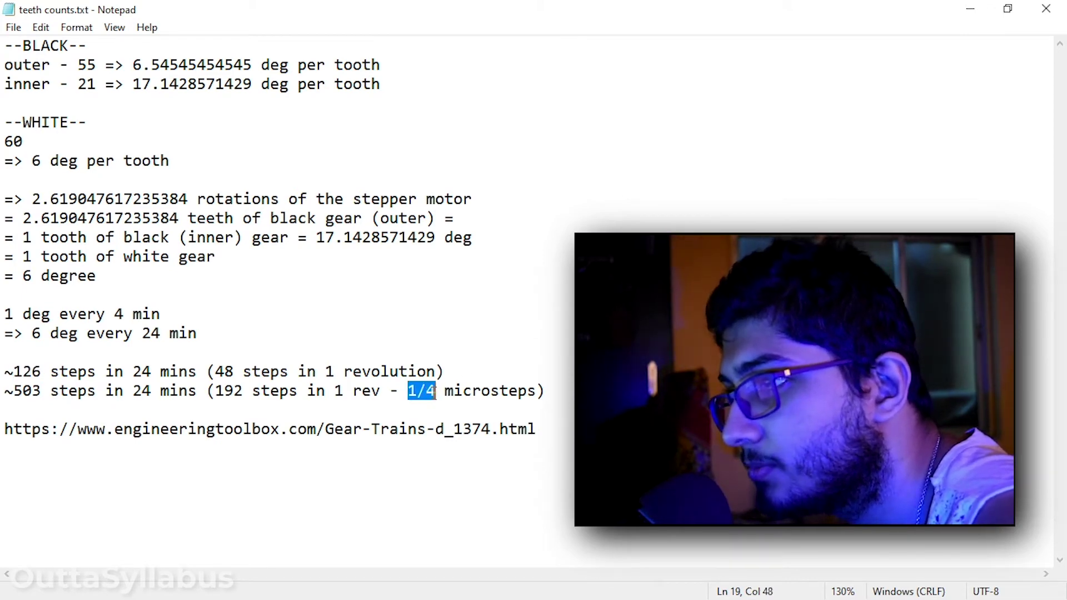
left_click(301, 416)
left_click_drag(14, 391, 33, 393)
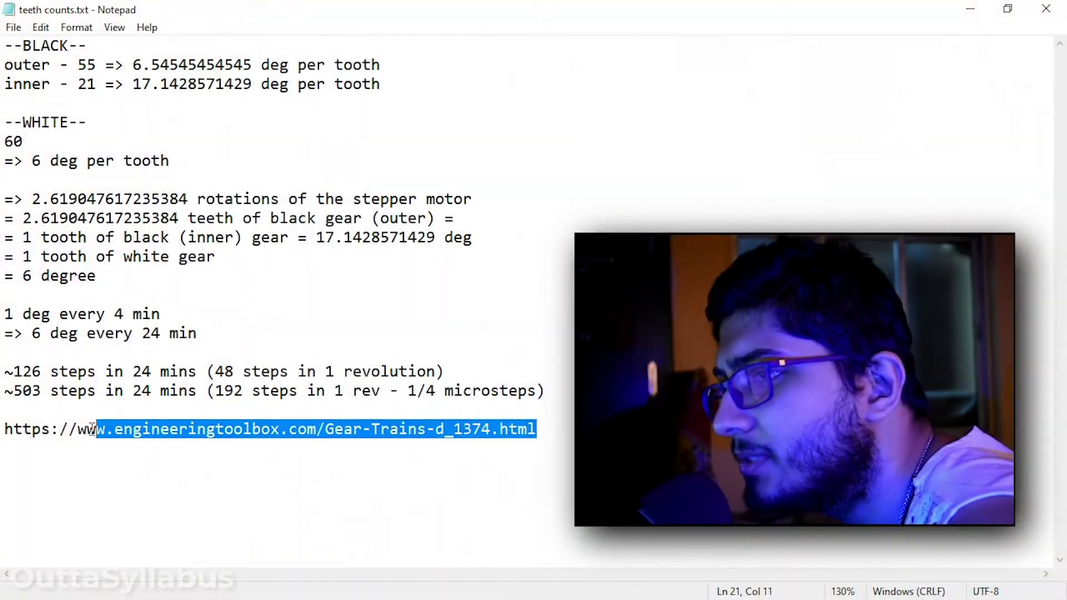
Select the Engineering ToolBox gear-trains link in the Notepad notes
left_click_drag(95, 431, 4, 431)
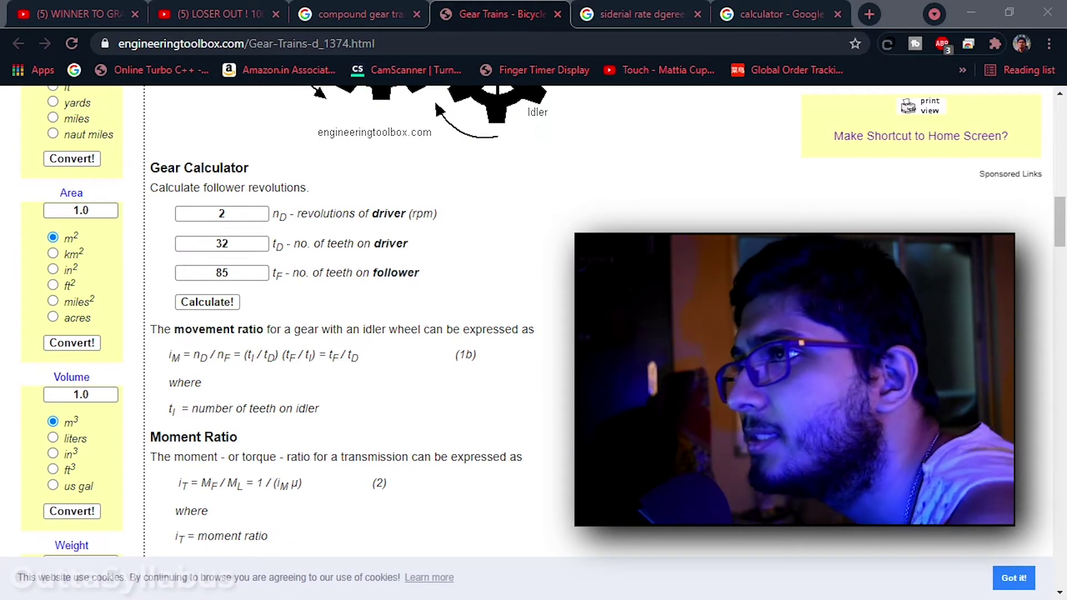
Enter 1 rpm, 1 driver tooth and 55 follower teeth in the Gear Calculator
scroll(533, 321, "up", 10)
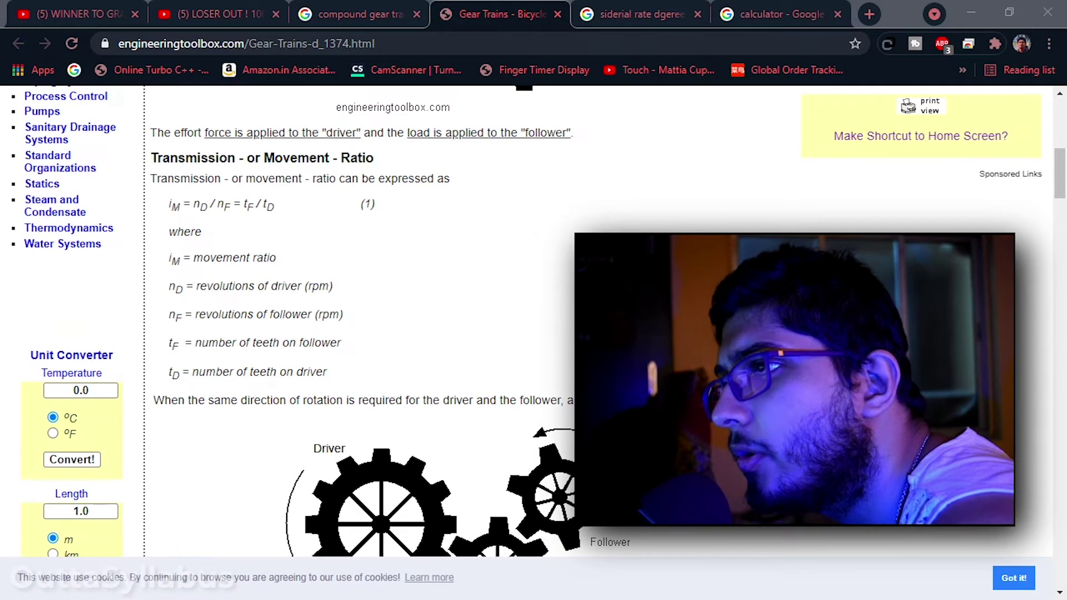
scroll(534, 320, "down", 8)
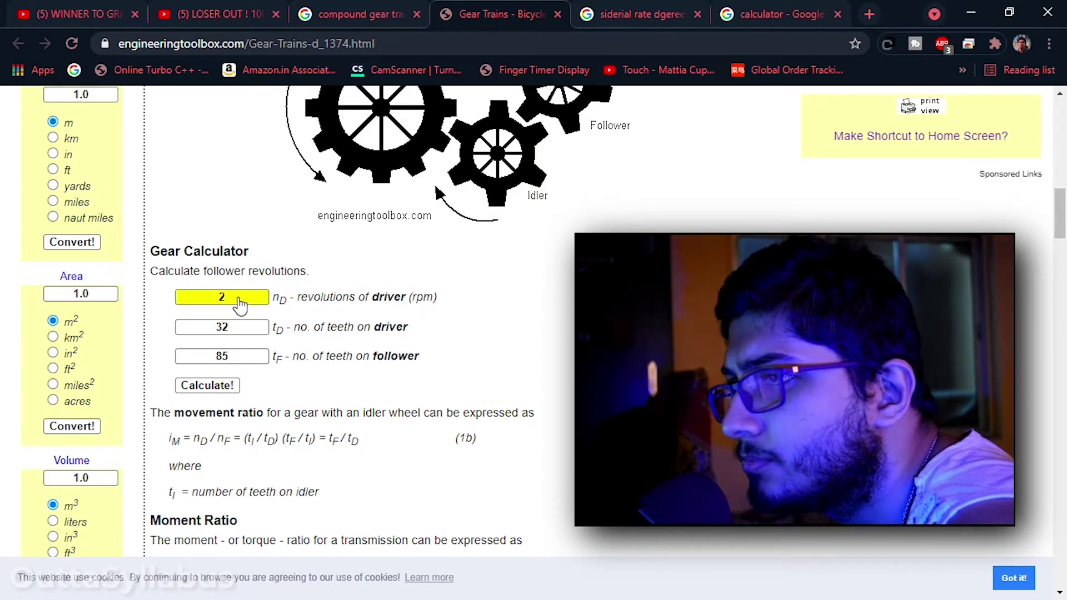
double_click(219, 300)
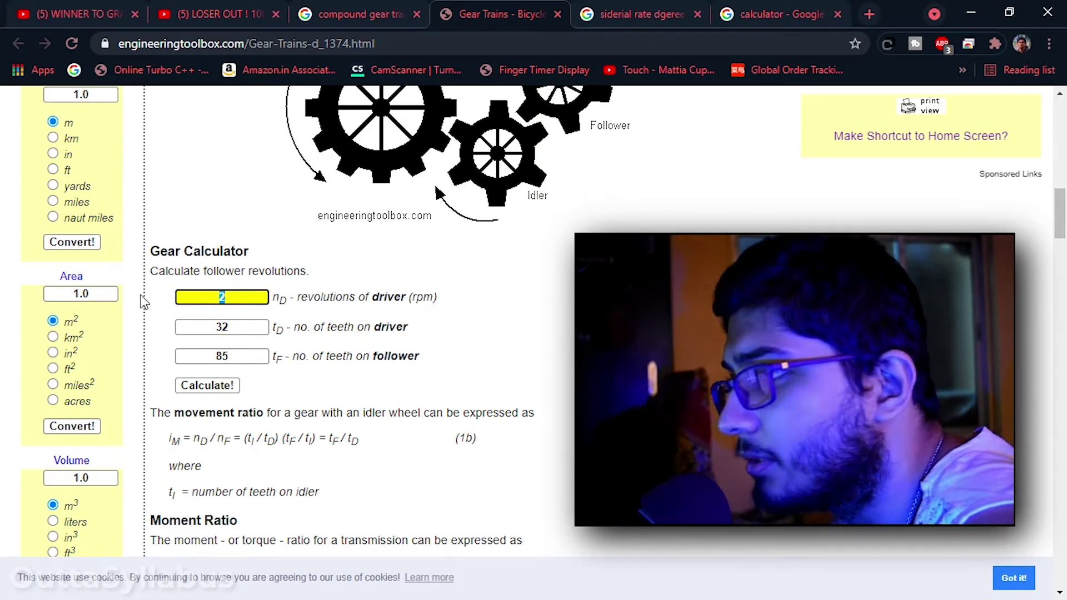
type("1")
left_click_drag(315, 328, 473, 331)
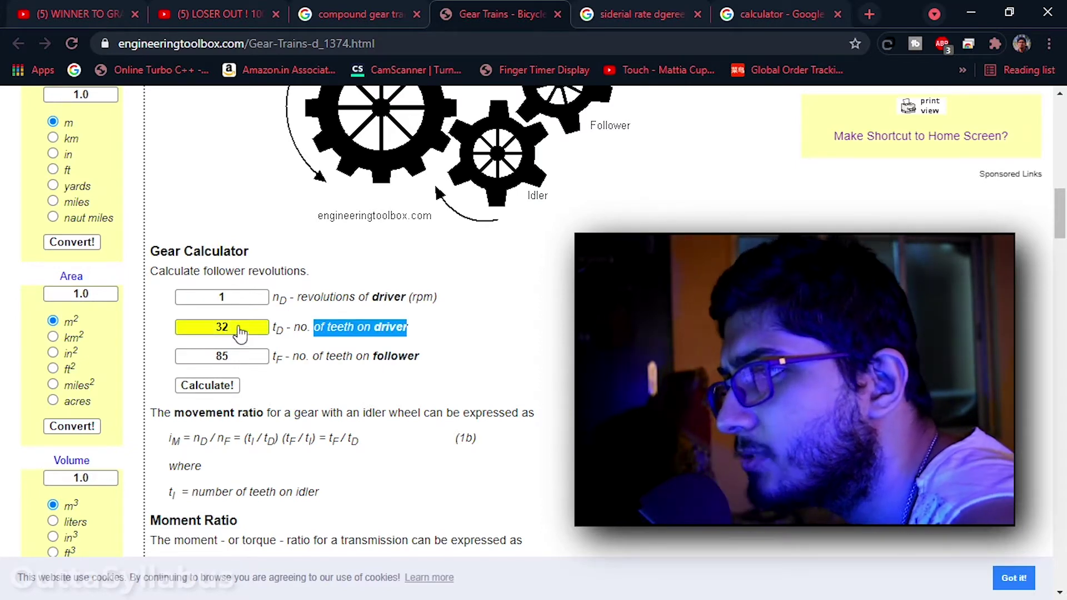
double_click(201, 334)
type("0")
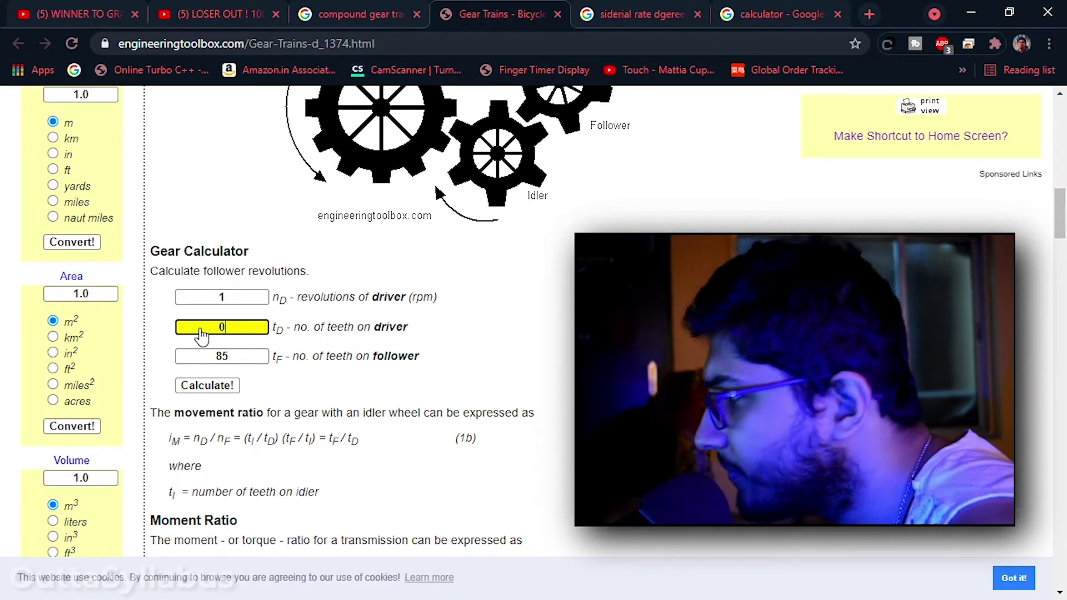
key("BackSpace")
type("1")
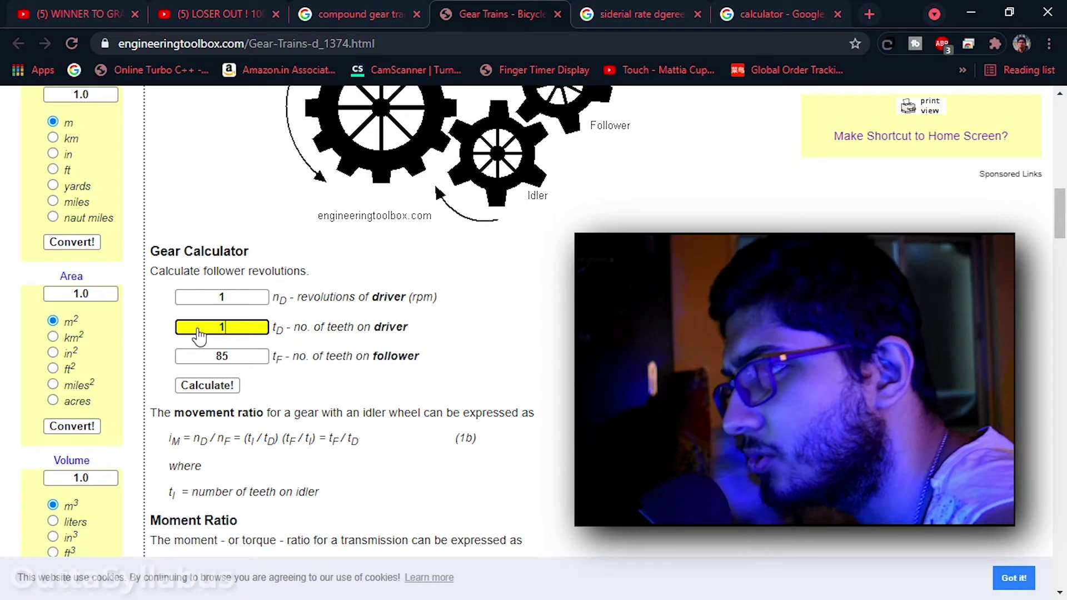
double_click(236, 360)
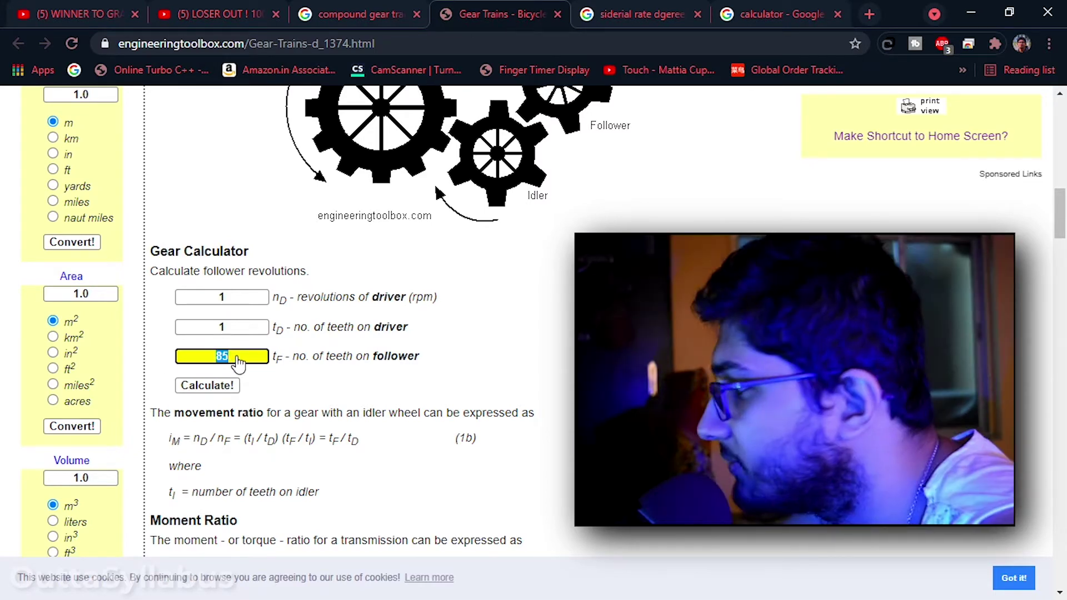
type("55")
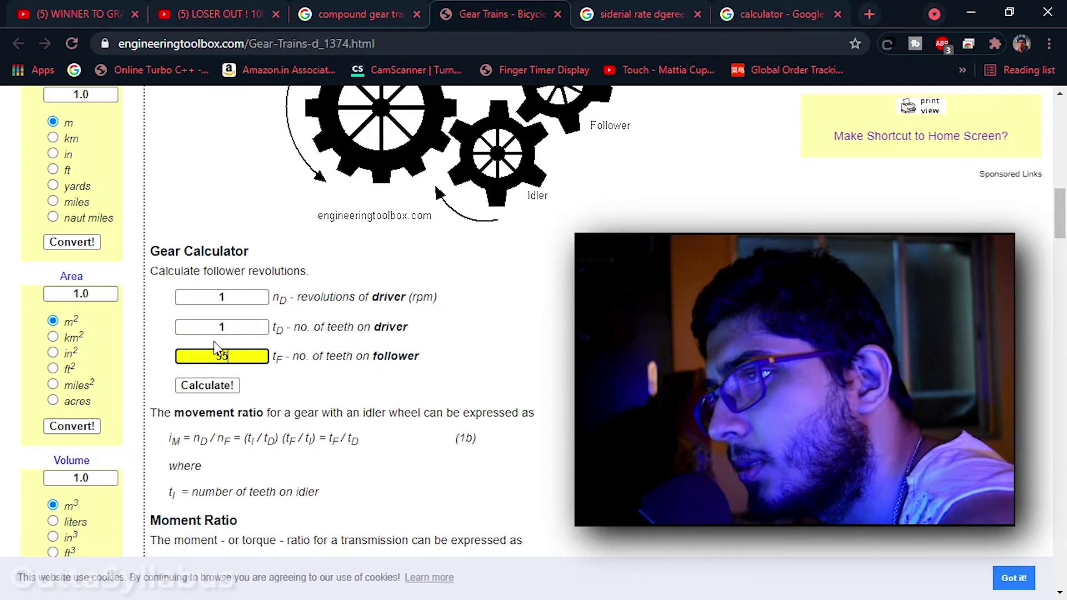
Calculate, select the 0.0182 follower revolutions result, and dismiss the popup
left_click(208, 386)
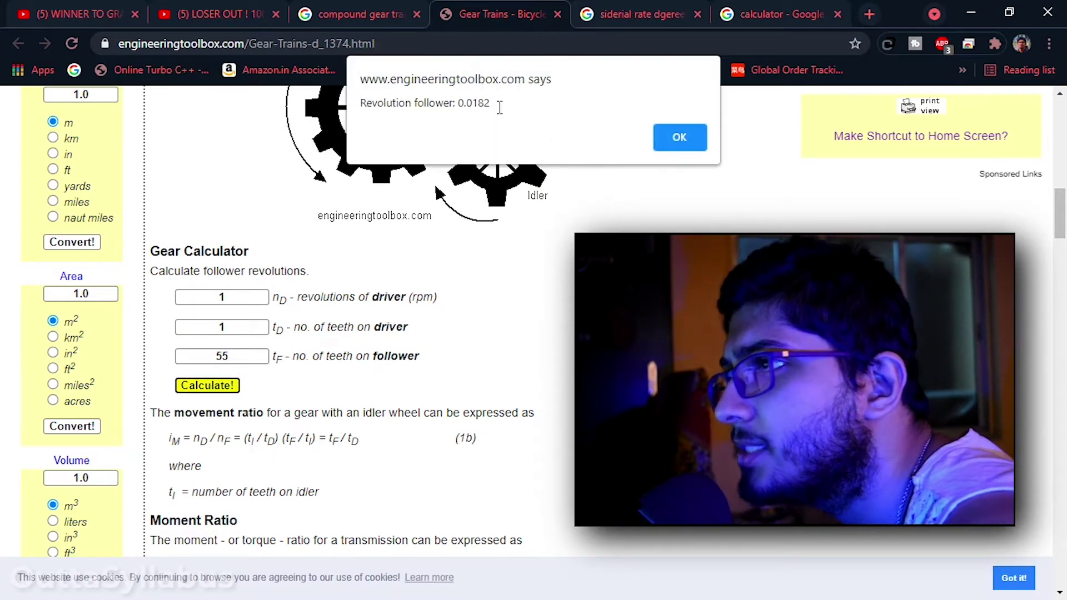
left_click_drag(493, 104, 461, 108)
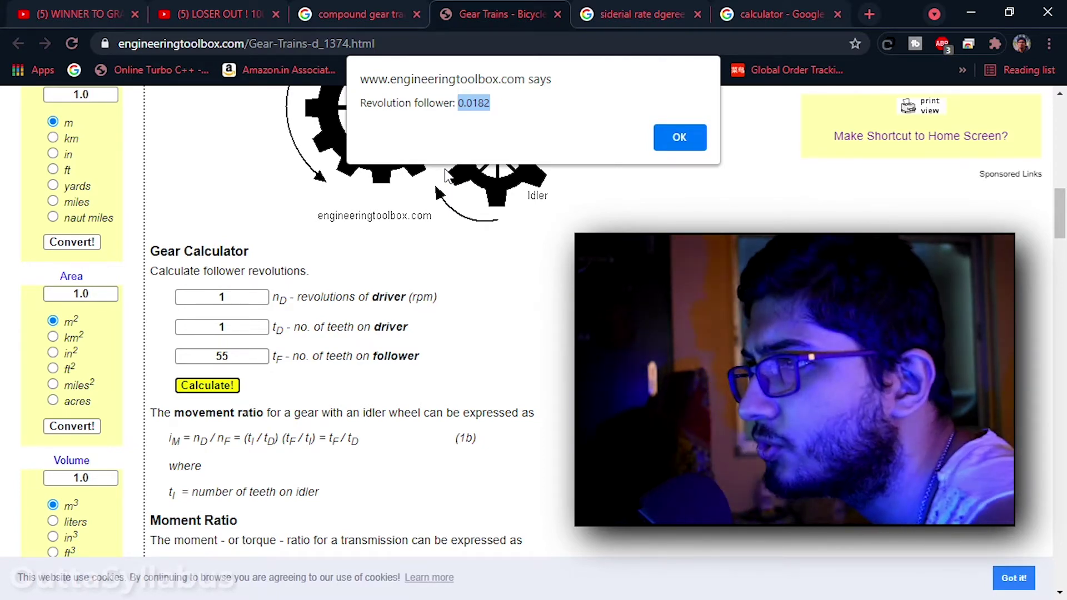
left_click(506, 109)
double_click(463, 106)
left_click(475, 107)
double_click(465, 108)
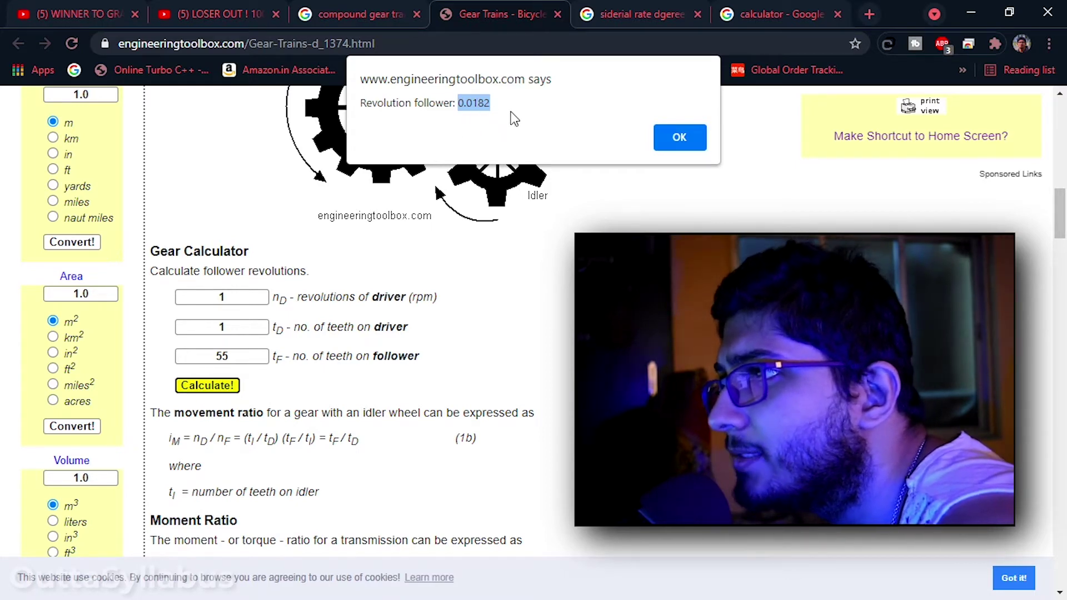
left_click(658, 149)
Enter 0.0182 rpm, 21 driver teeth and 60 follower teeth, calculate, and select 0.00637
double_click(224, 298)
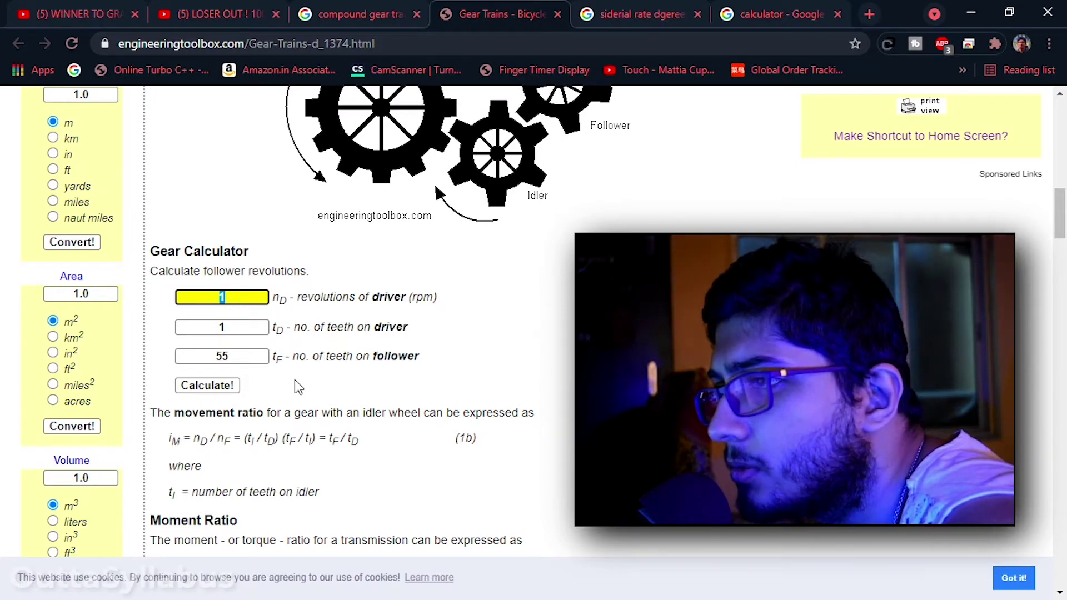
type("0.0182")
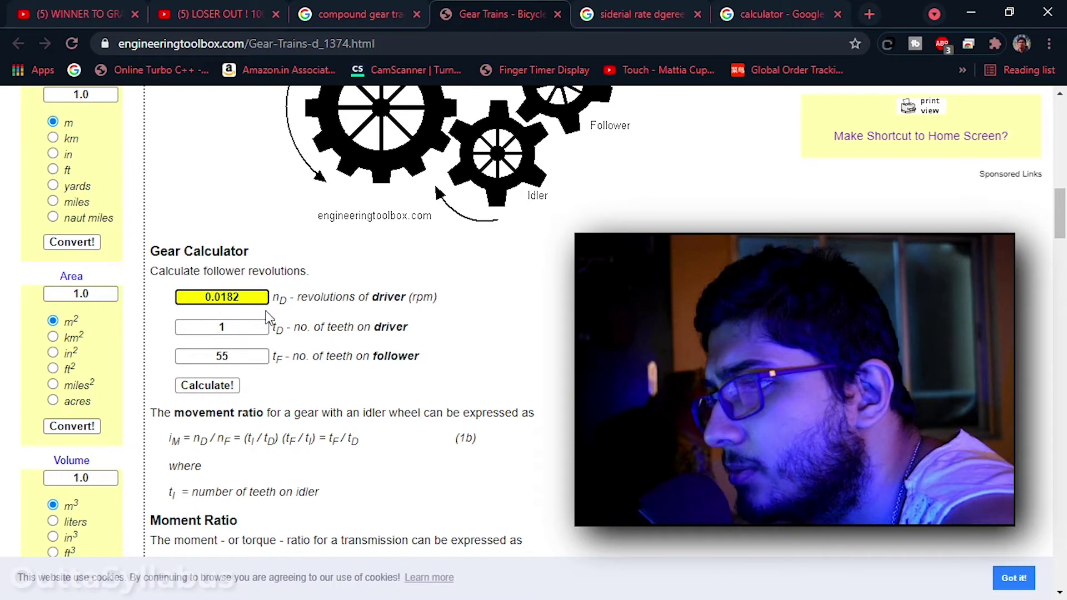
left_click(238, 340)
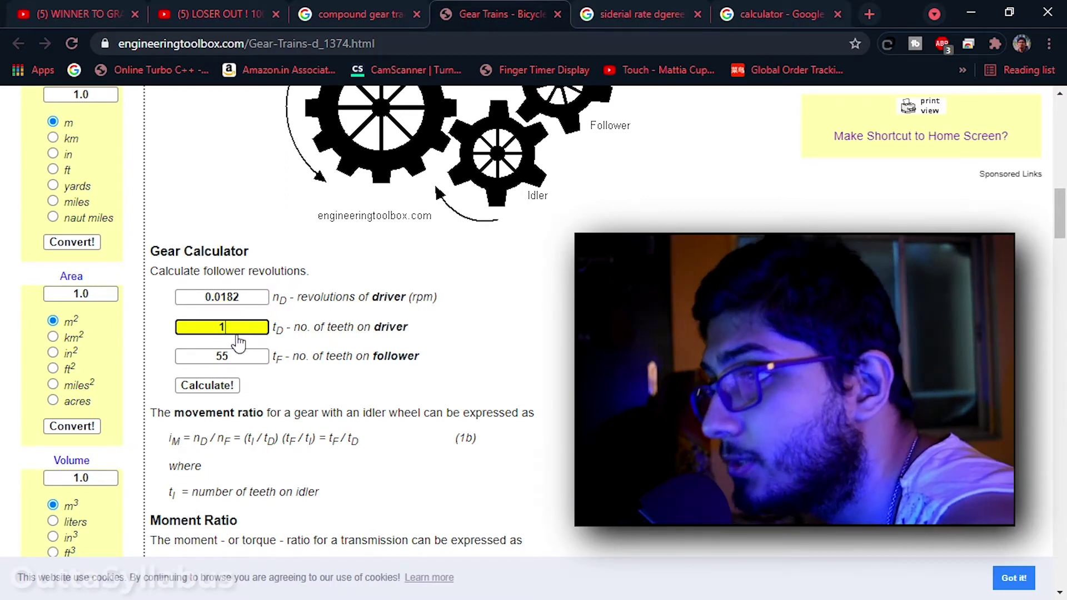
type("2")
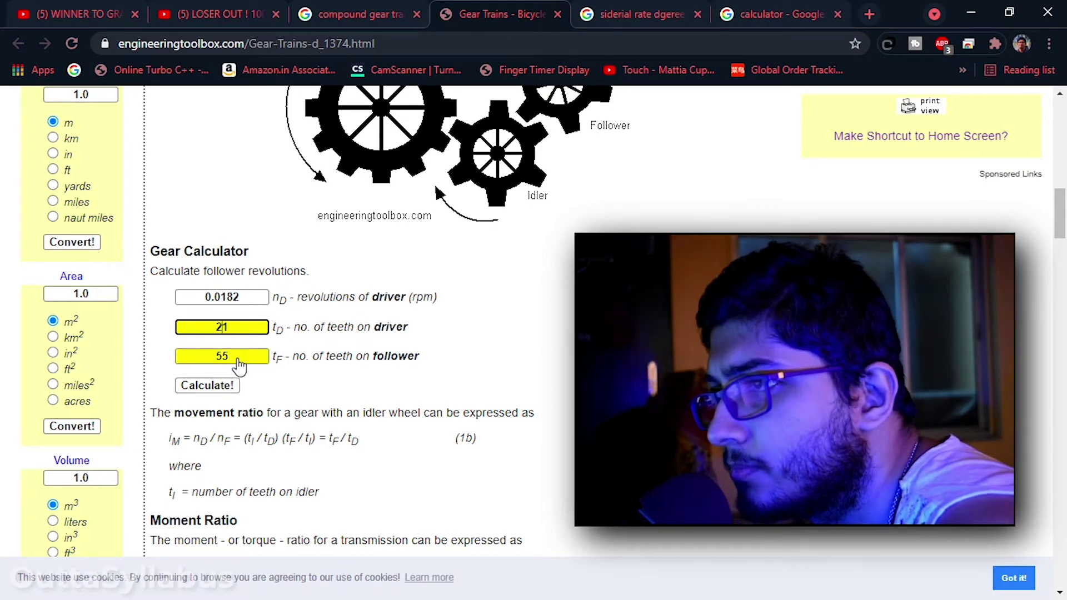
left_click(238, 364)
double_click(236, 362)
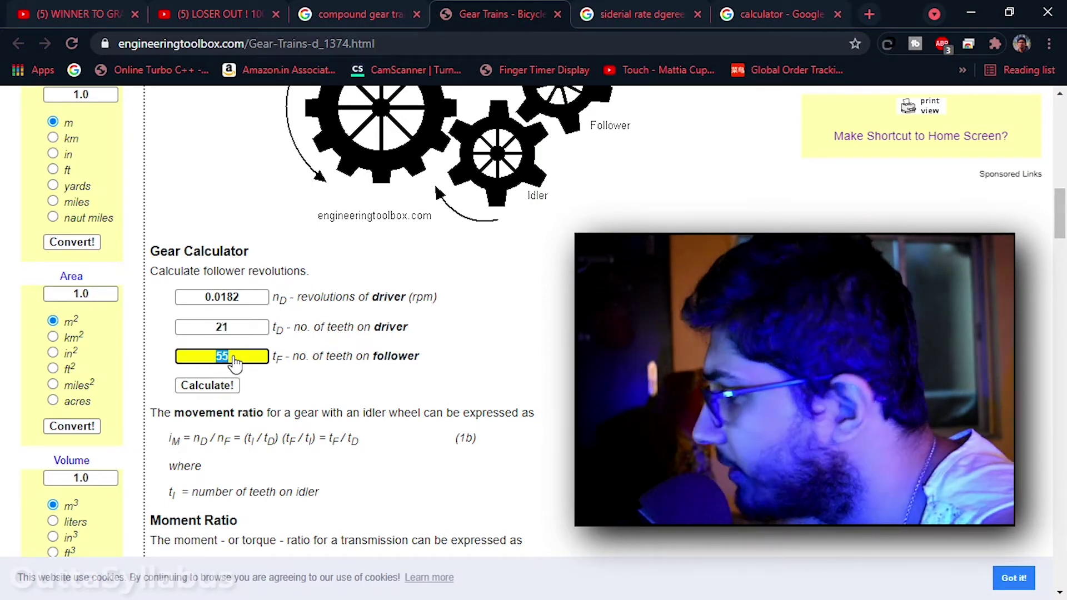
type("60")
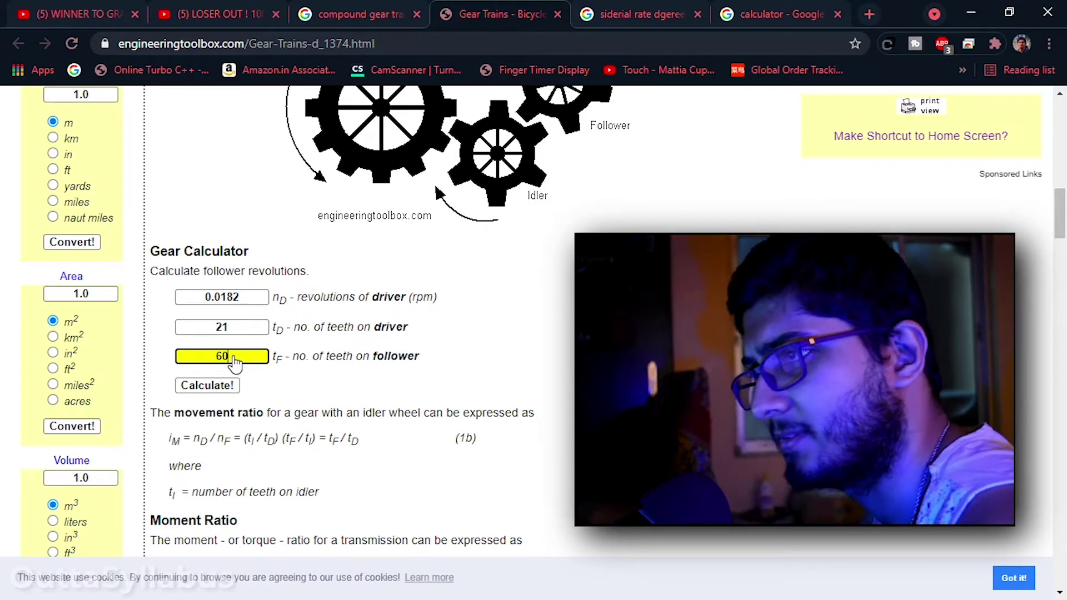
left_click(215, 396)
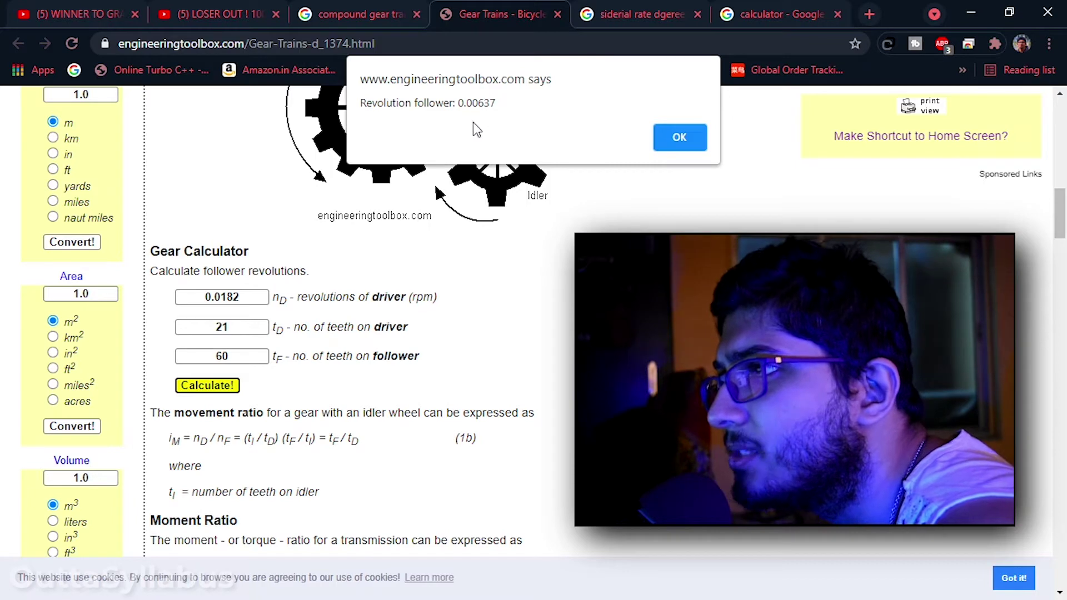
left_click_drag(496, 102, 460, 102)
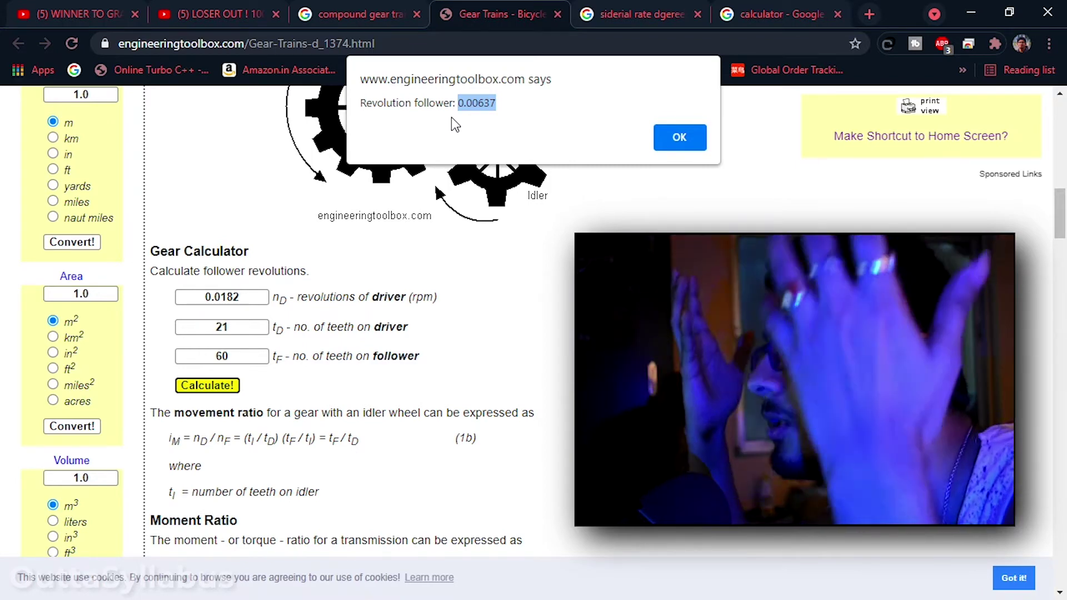
left_click_drag(497, 103, 459, 104)
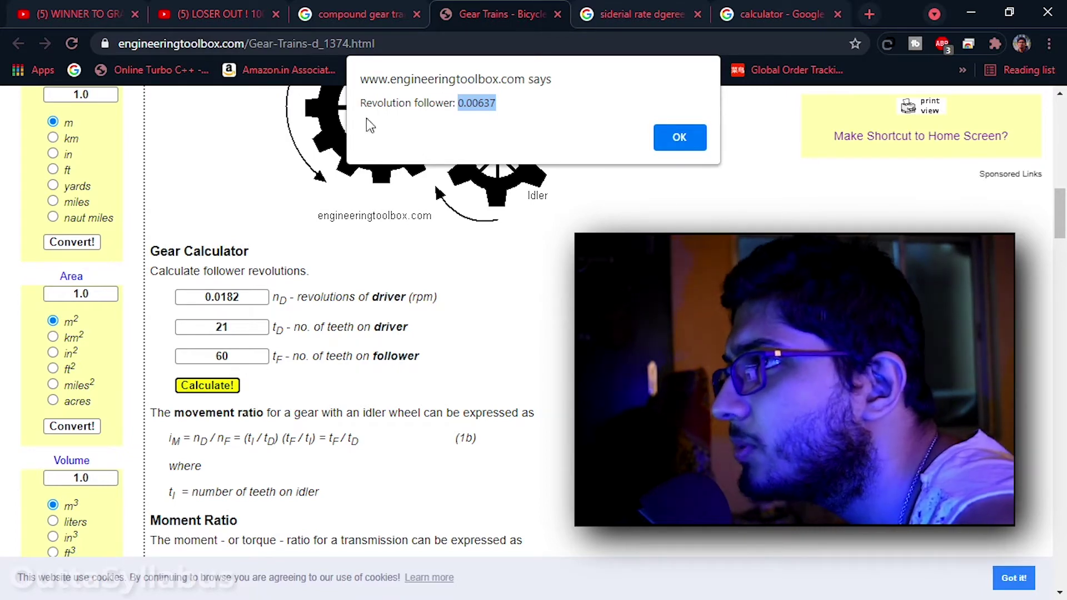
Review the 2.619047617235384 rotations figure in teeth counts.txt, then minimise Notepad
key("alt+Tab")
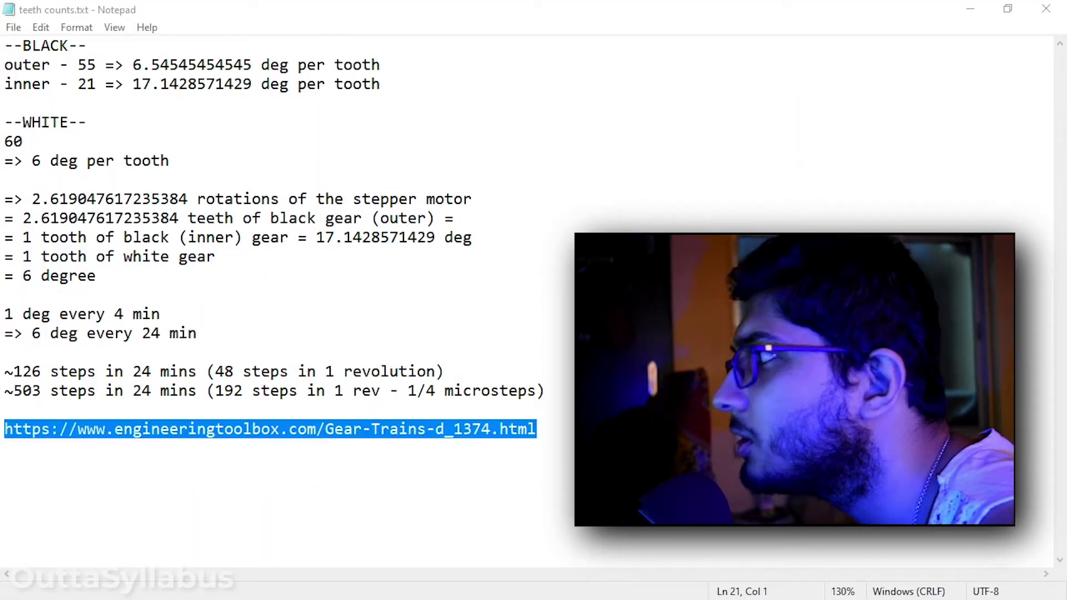
key("Up")
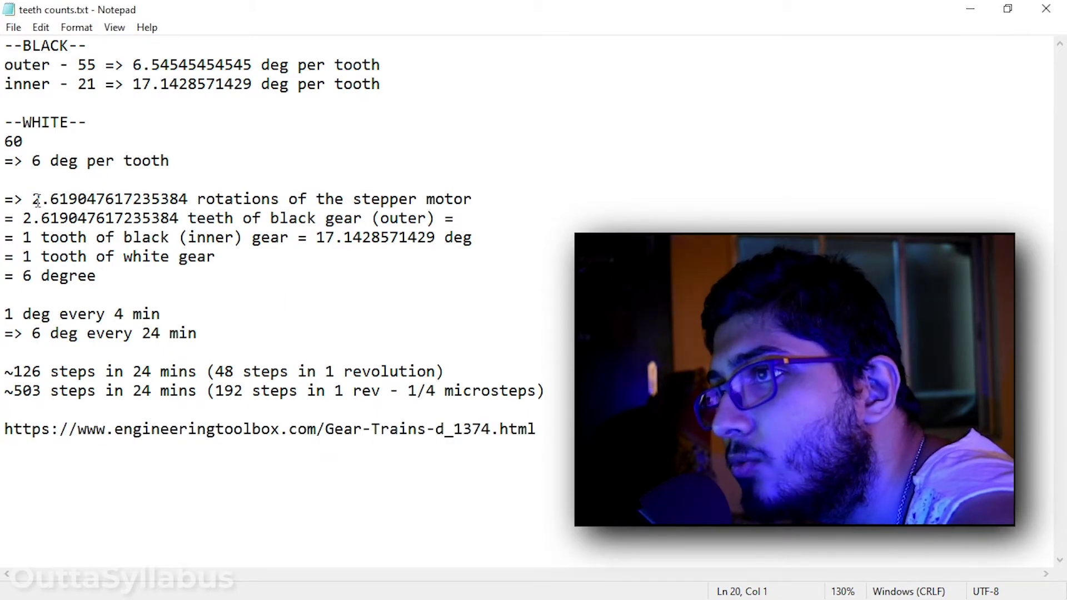
left_click_drag(31, 198, 184, 189)
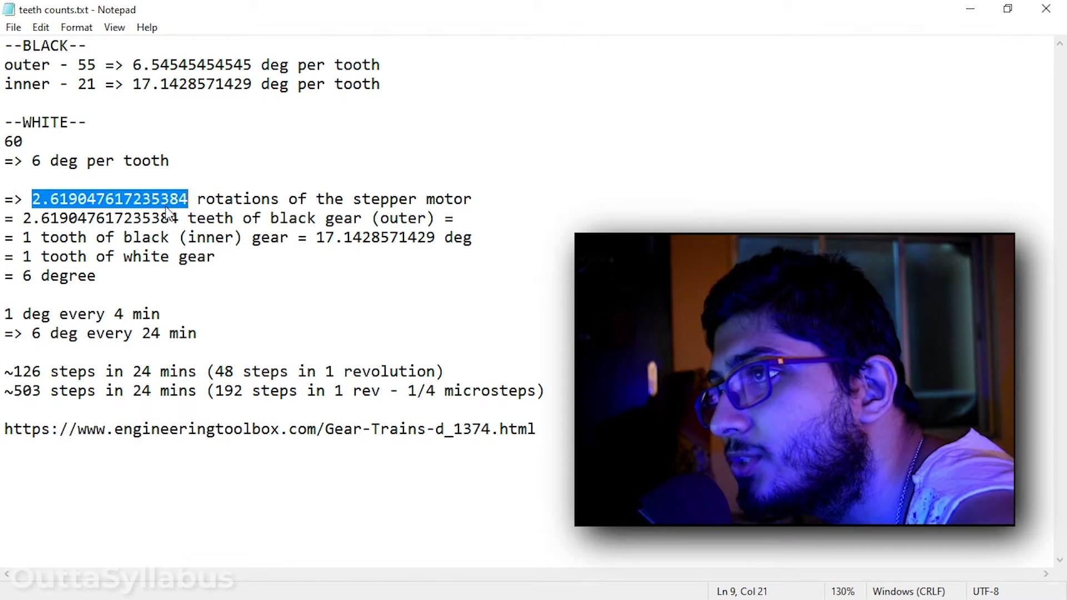
key("Down")
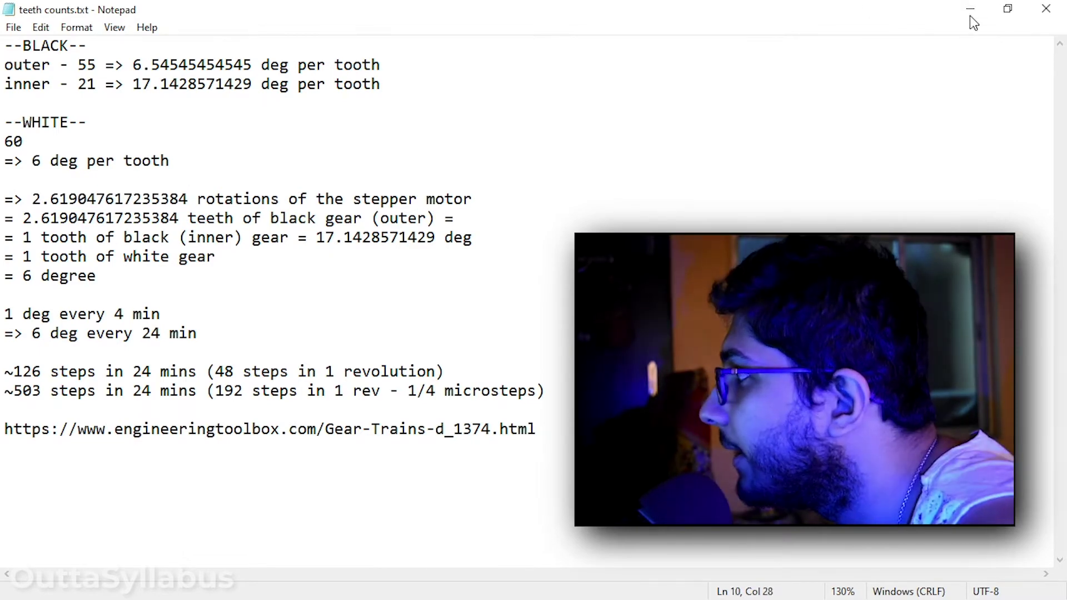
left_click(970, 9)
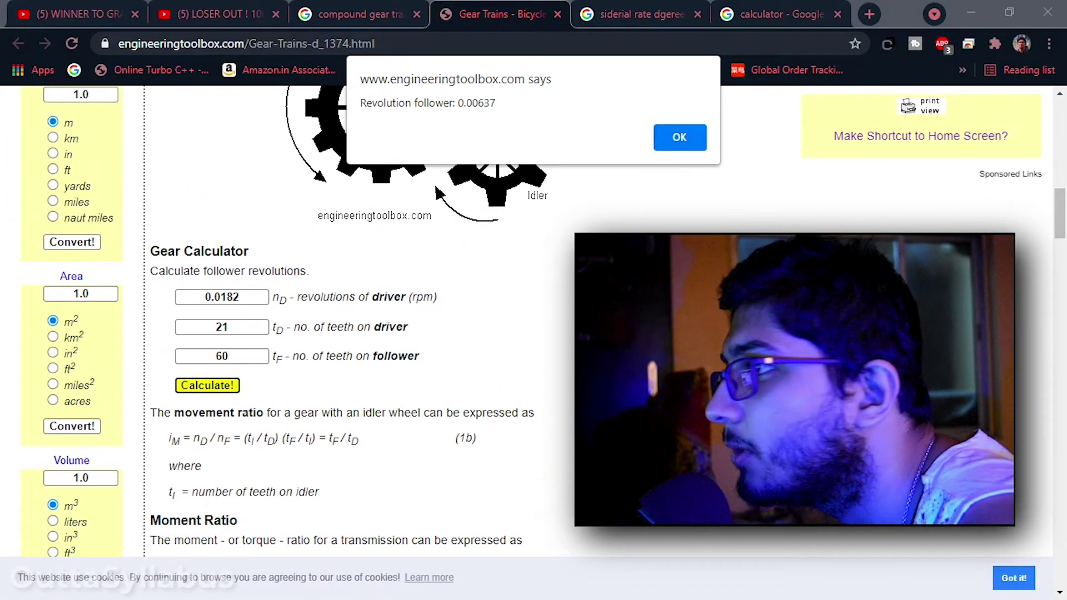
Enter 2.6190476172353 rpm, 1 driver tooth and 55 follower teeth in the calculator
key("Return")
left_click_drag(245, 308, 209, 308)
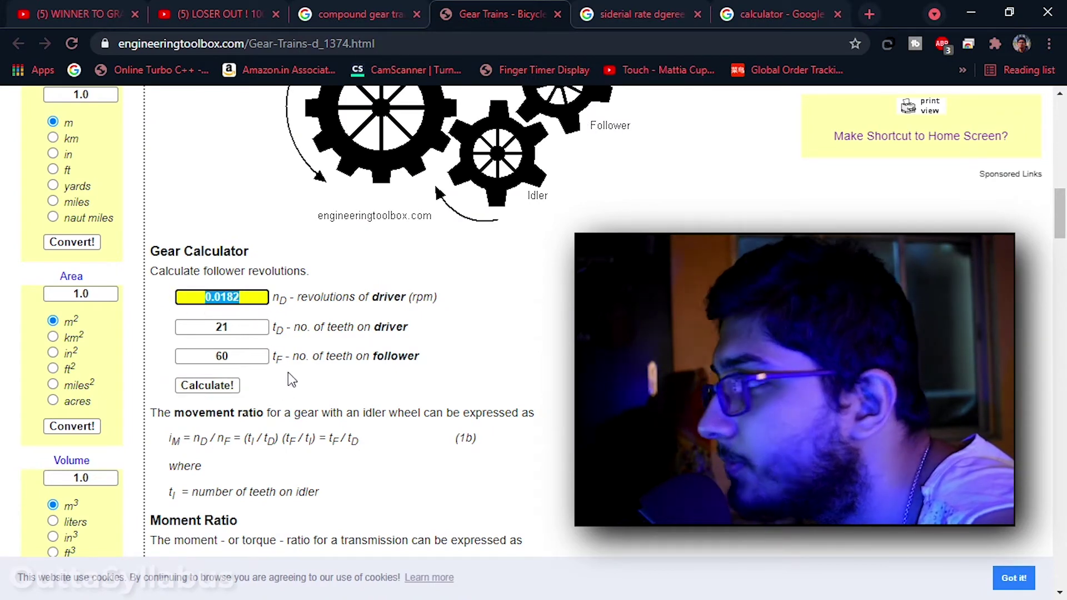
type("0.0519047617235384")
left_click(231, 334)
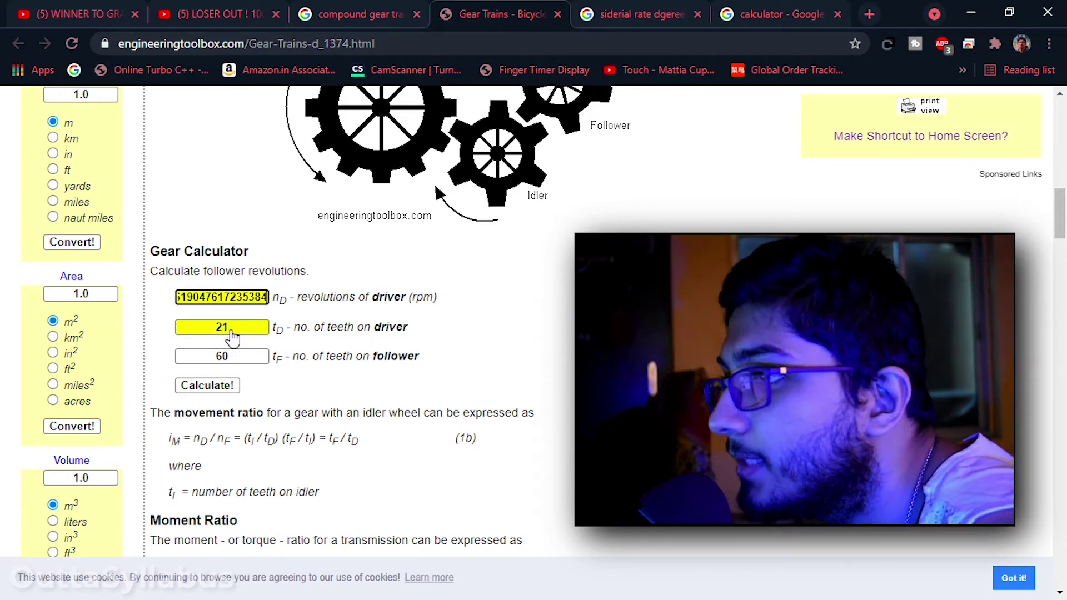
left_click_drag(231, 333, 185, 329)
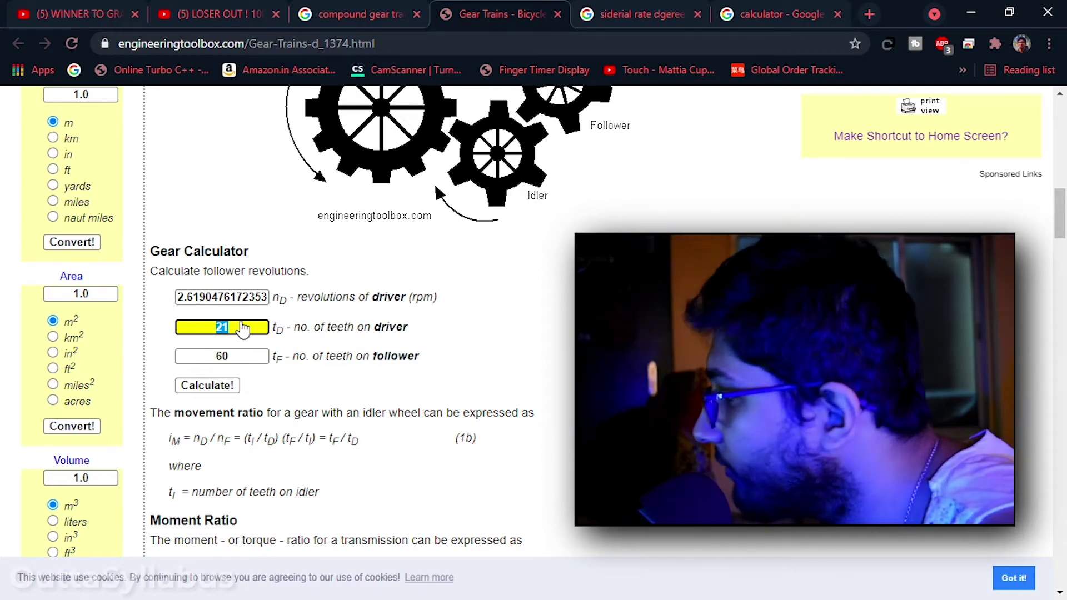
type("1")
left_click(243, 358)
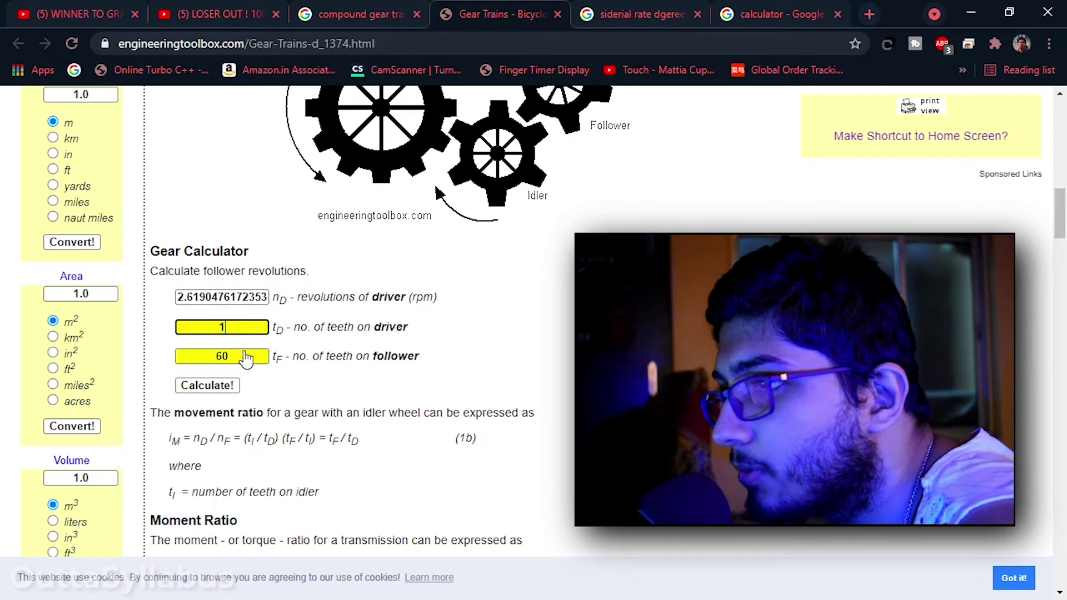
left_click_drag(243, 362, 177, 364)
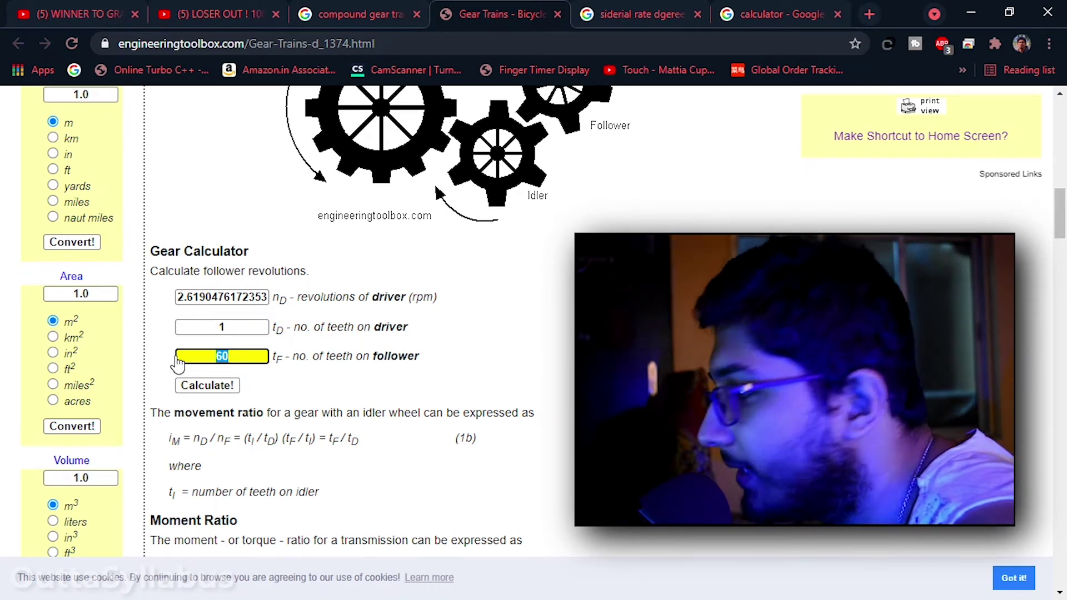
type("55")
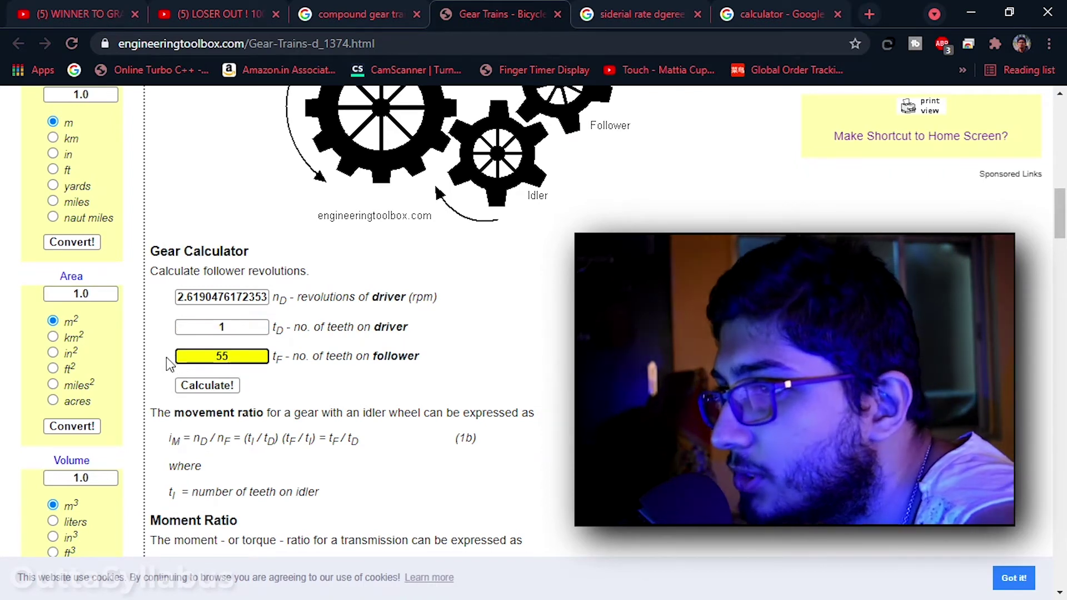
Calculate and select the 0.0476 follower revolutions result, then close the message
left_click(199, 384)
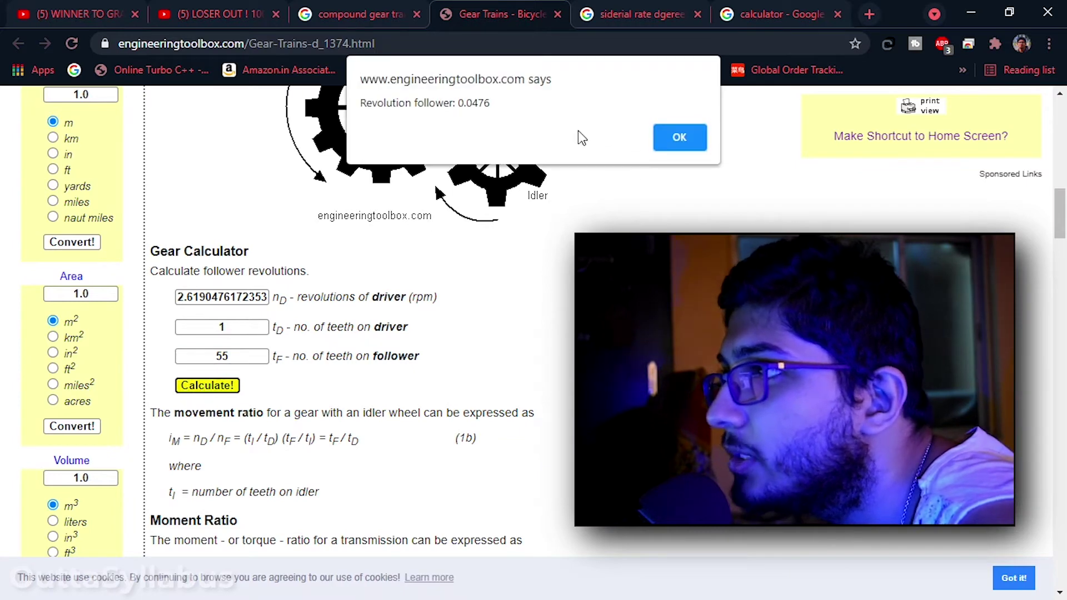
left_click_drag(487, 107, 460, 105)
key("ctrl+c")
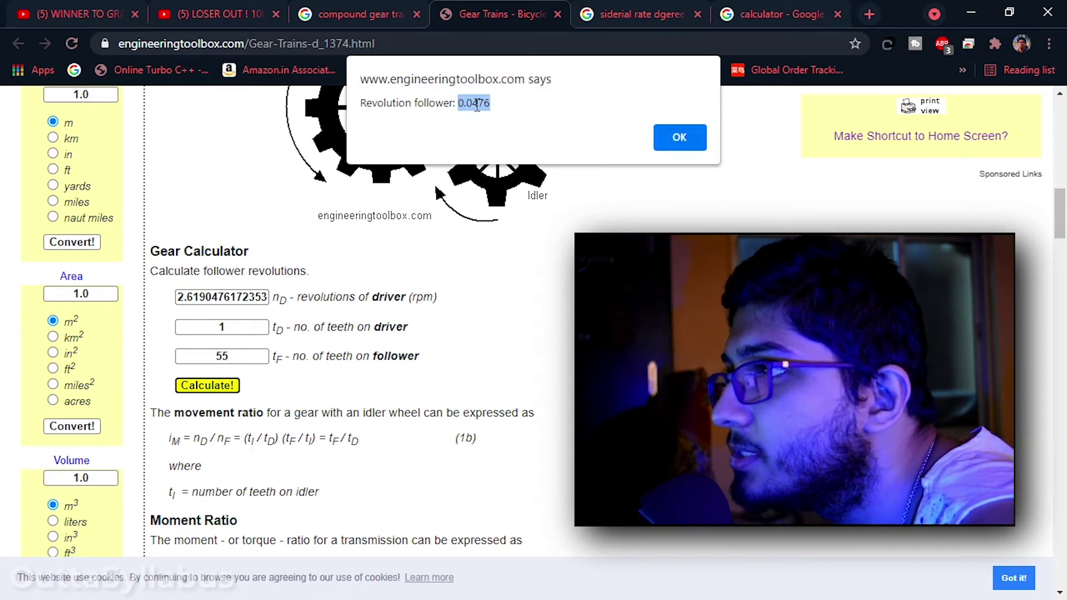
left_click(679, 137)
left_click(235, 304)
double_click(257, 300)
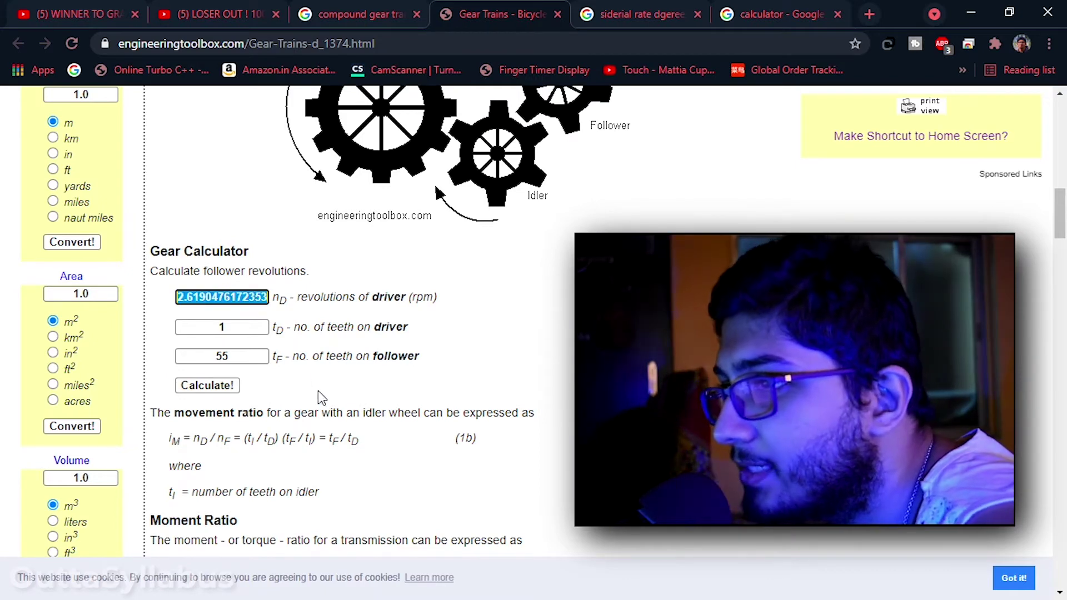
Enter 0.0476 rpm with 21 and 60 teeth, and select the 0.0167 result
key("ctrl+v")
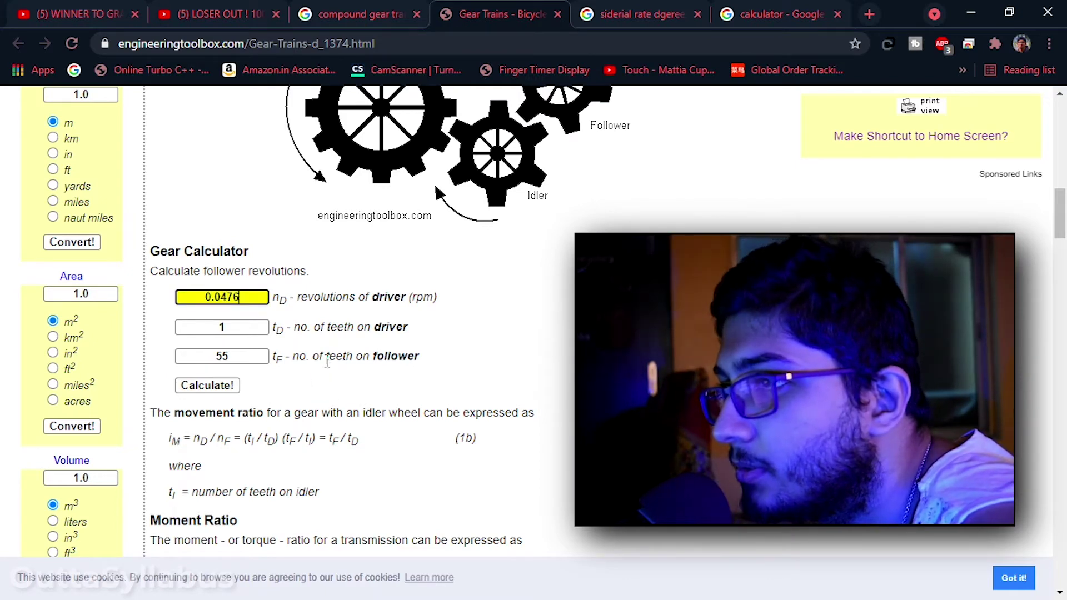
double_click(238, 333)
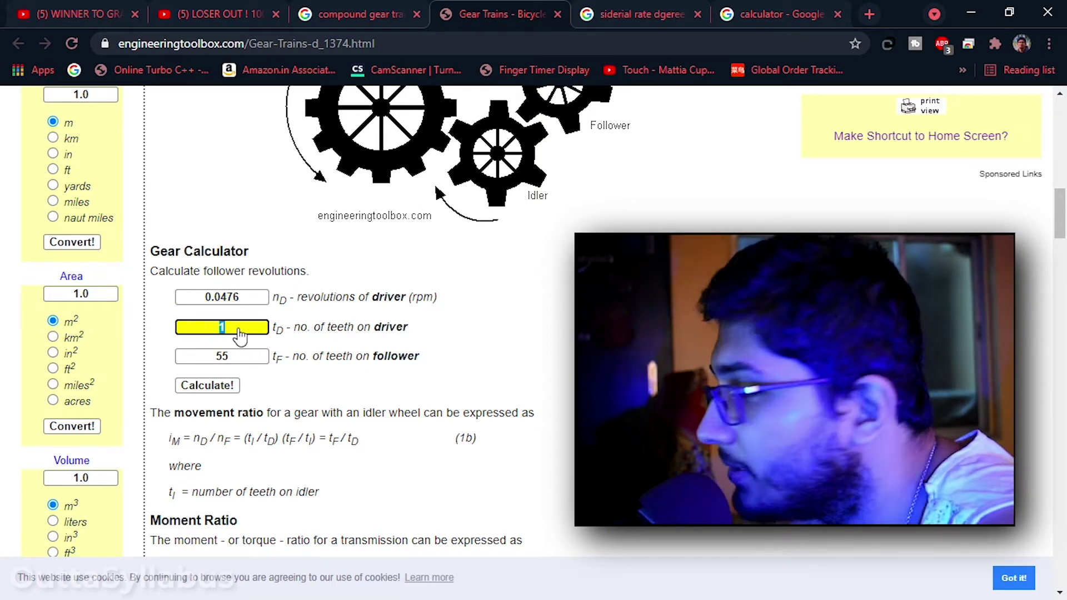
double_click(189, 361)
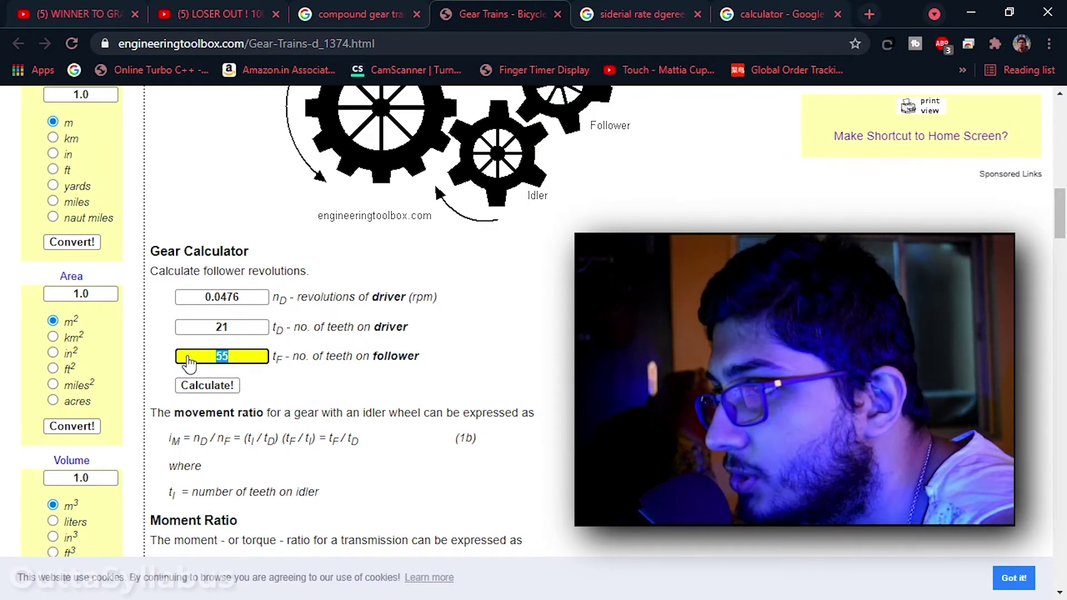
type("60")
left_click(218, 388)
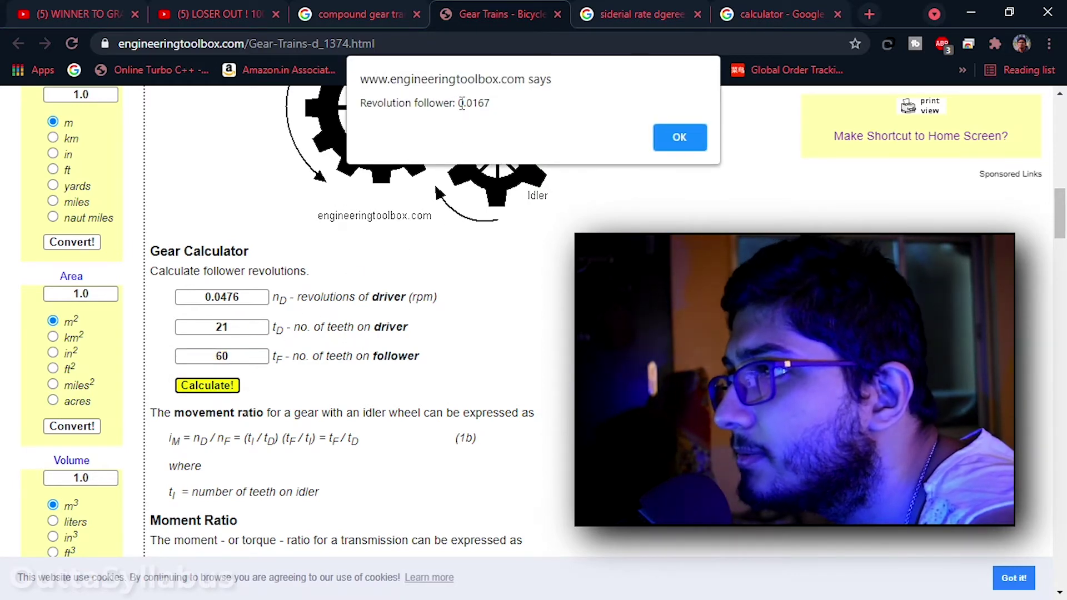
left_click_drag(458, 104, 490, 104)
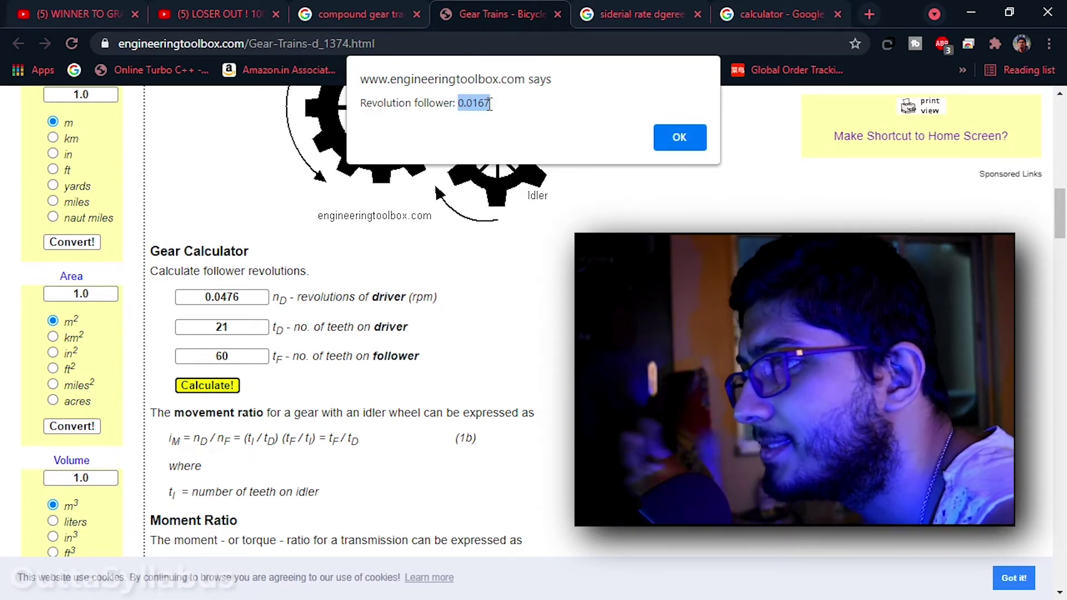
left_click(764, 14)
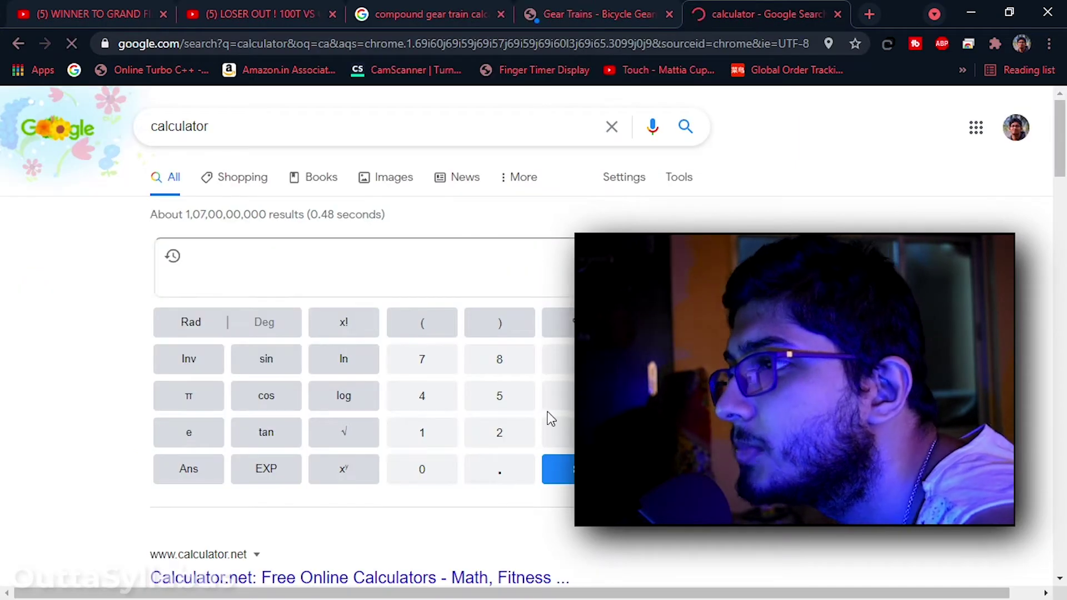
Copy the 0.0167 result and compute 1 ÷ 60 = 0.01666666666 in Google's calculator
left_click(595, 14)
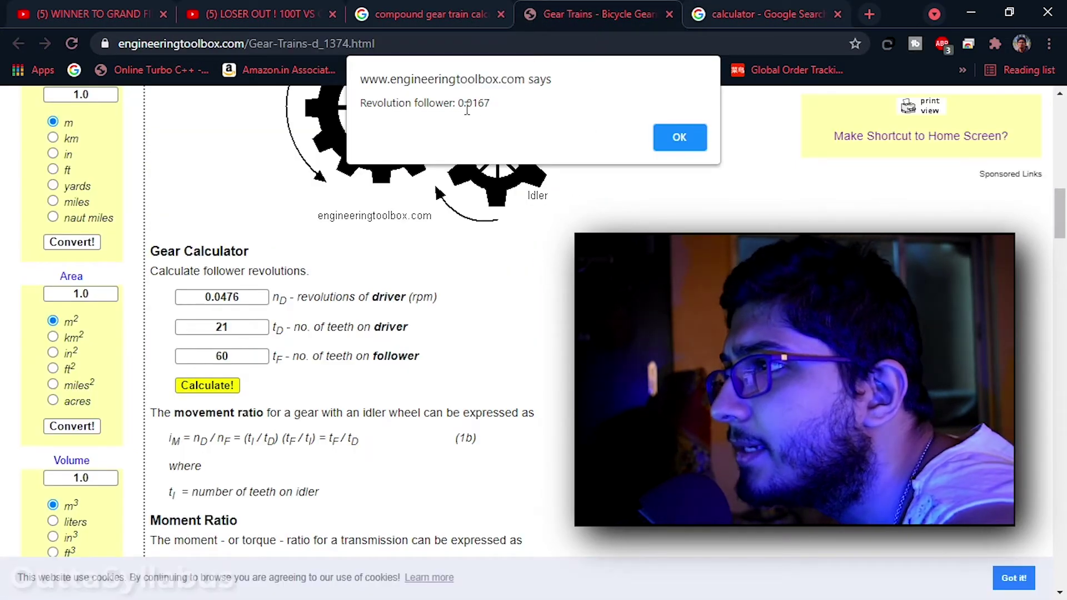
left_click_drag(458, 103, 493, 104)
left_click(722, 14)
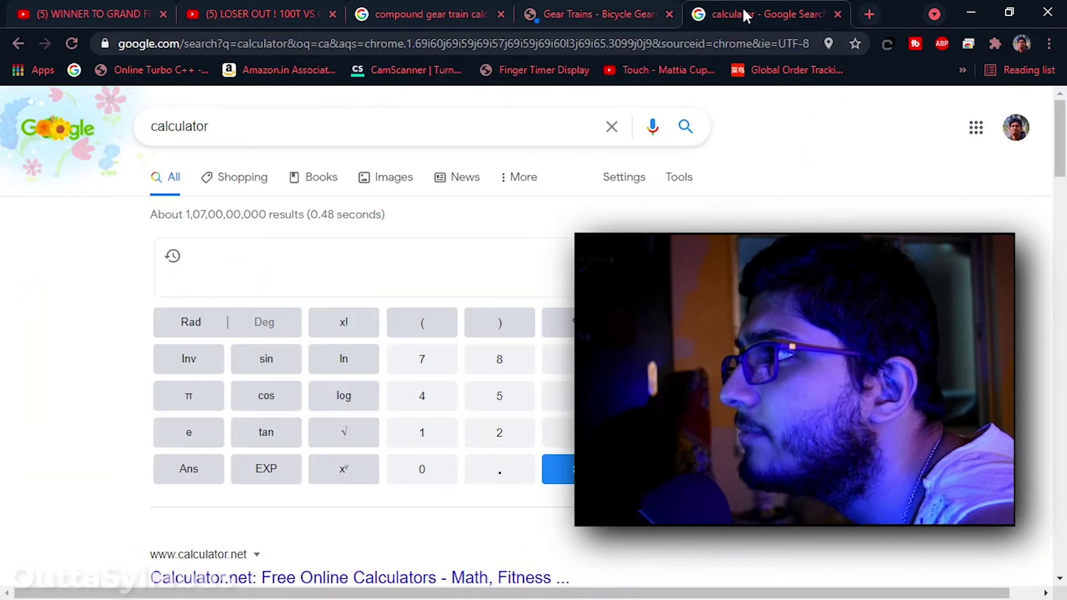
left_click(428, 435)
left_click(669, 364)
left_click(572, 395)
left_click(423, 473)
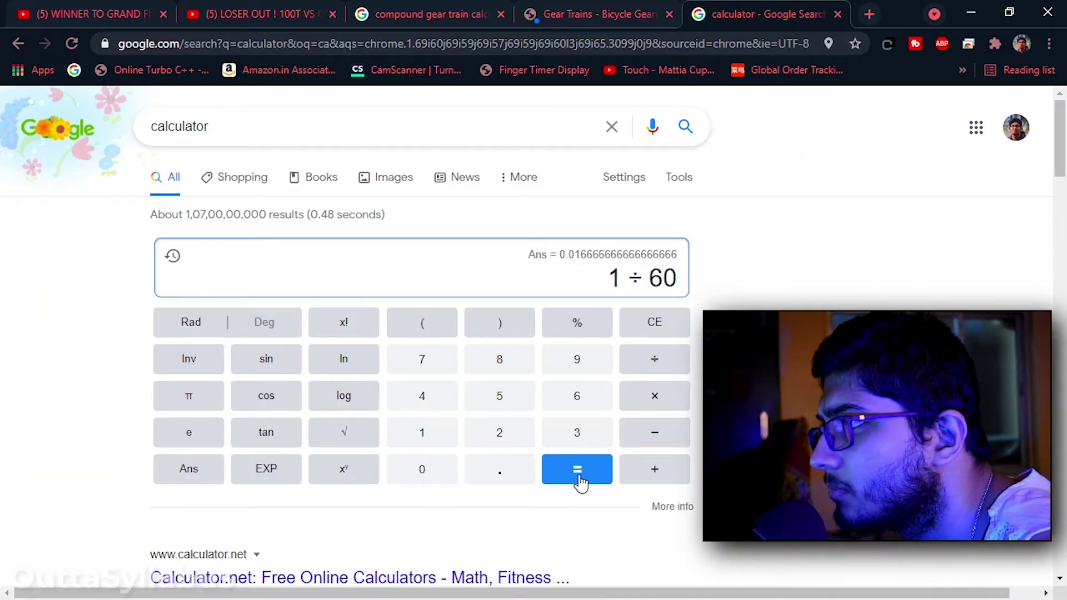
left_click(578, 472)
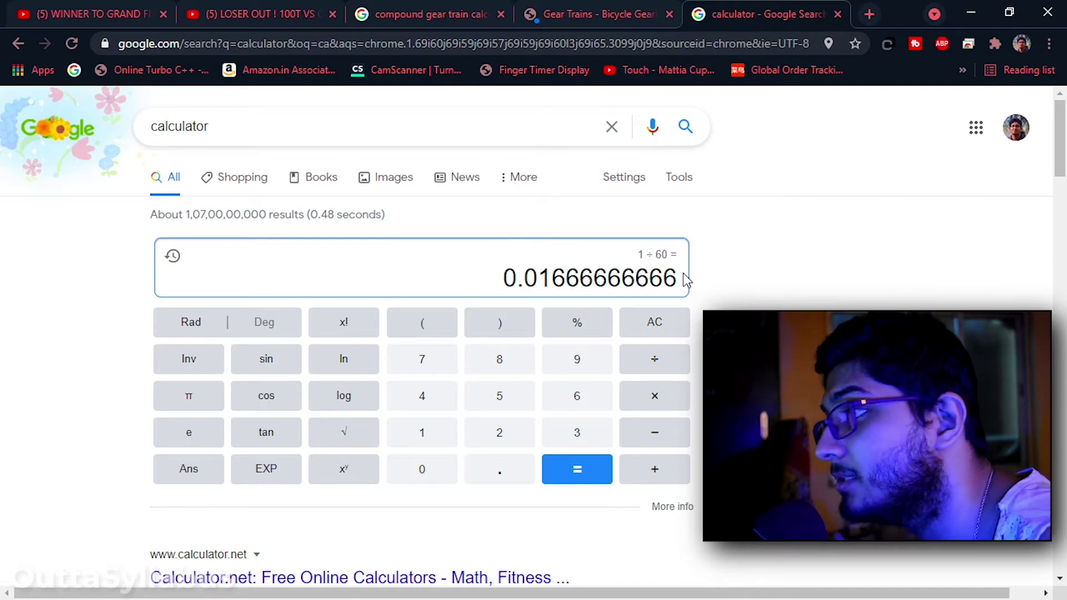
double_click(670, 277)
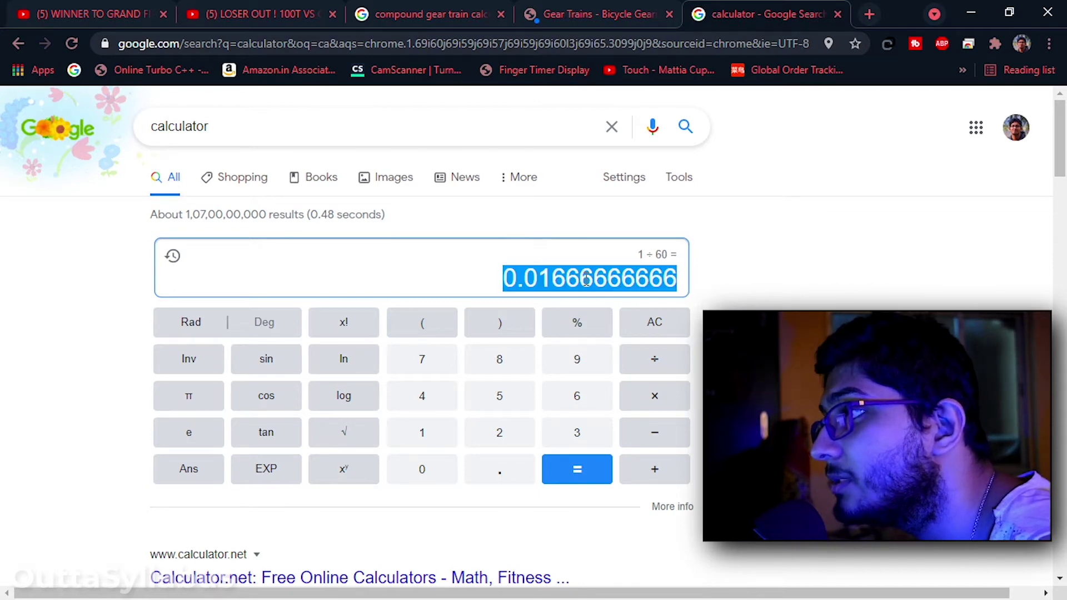
left_click(682, 288)
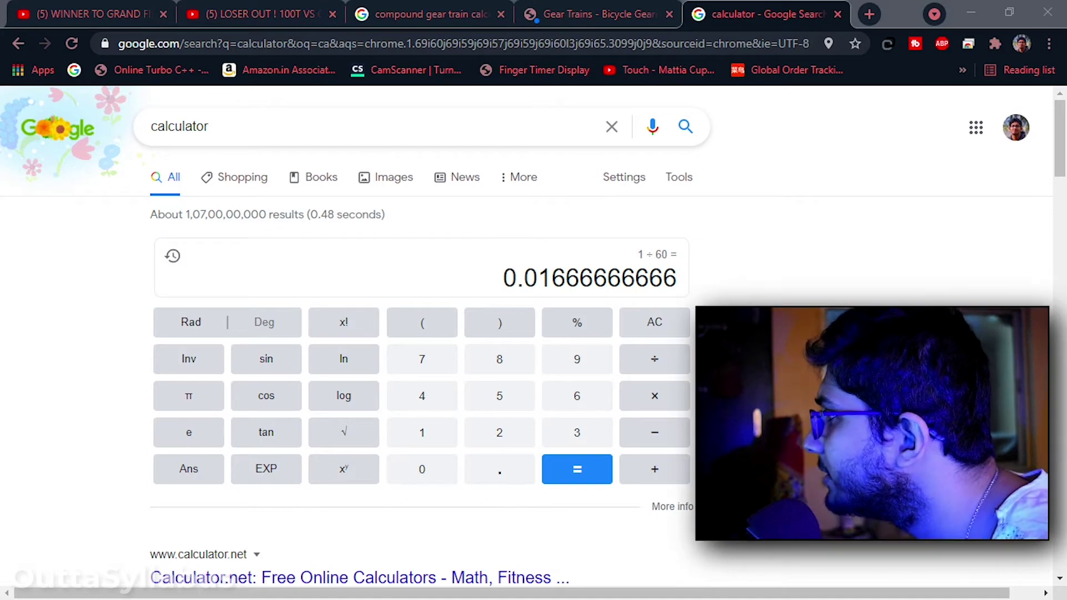
Evaluate 192 × 2.619047617235384 on the Google calculator, giving 502.857142509
type("19")
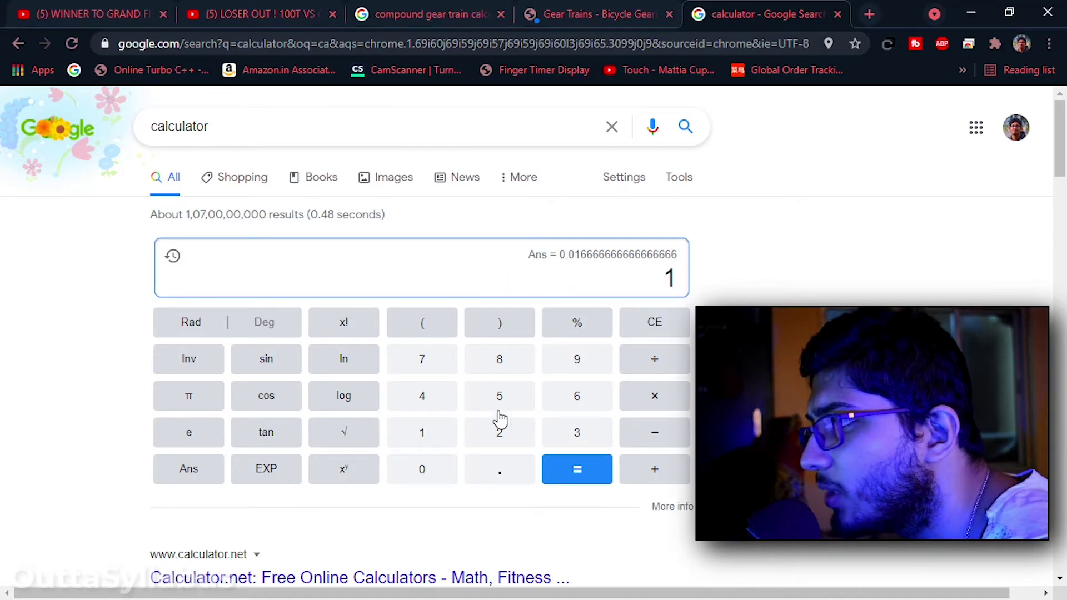
left_click(495, 436)
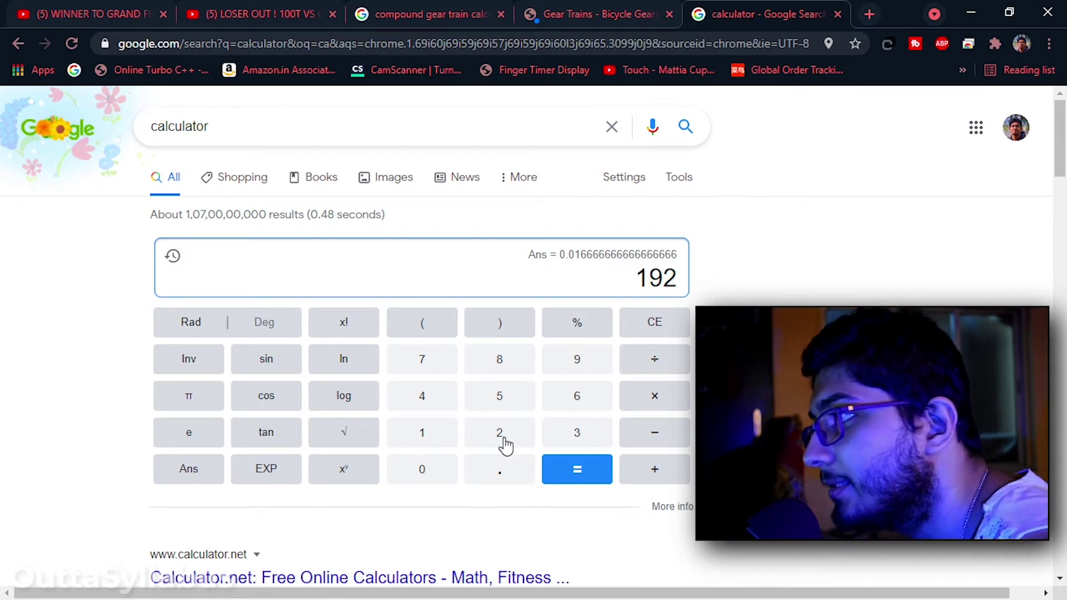
left_click(678, 404)
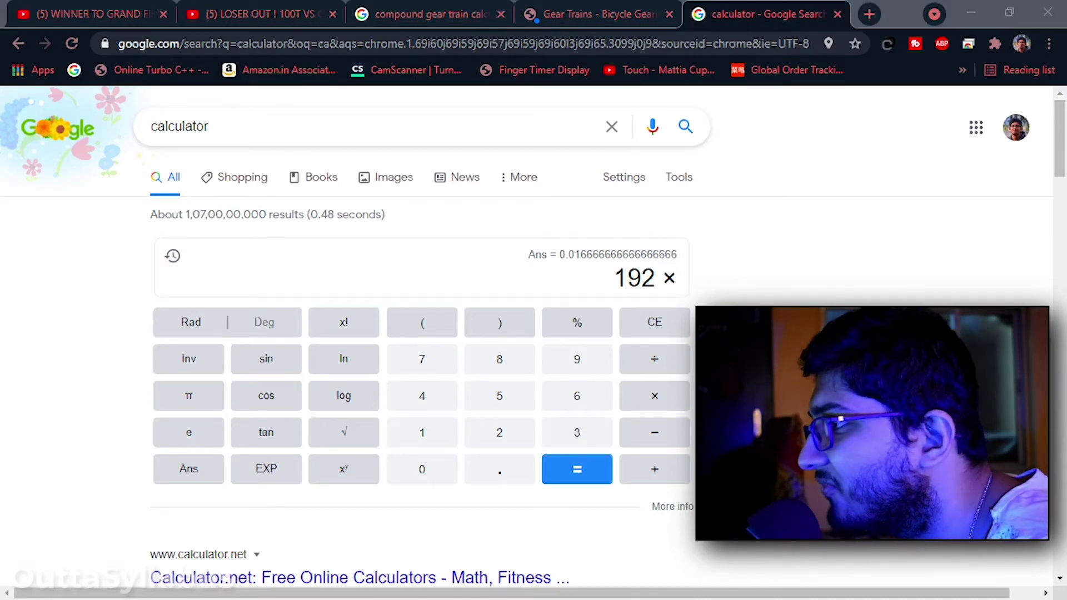
left_click(500, 437)
left_click(500, 477)
left_click(578, 401)
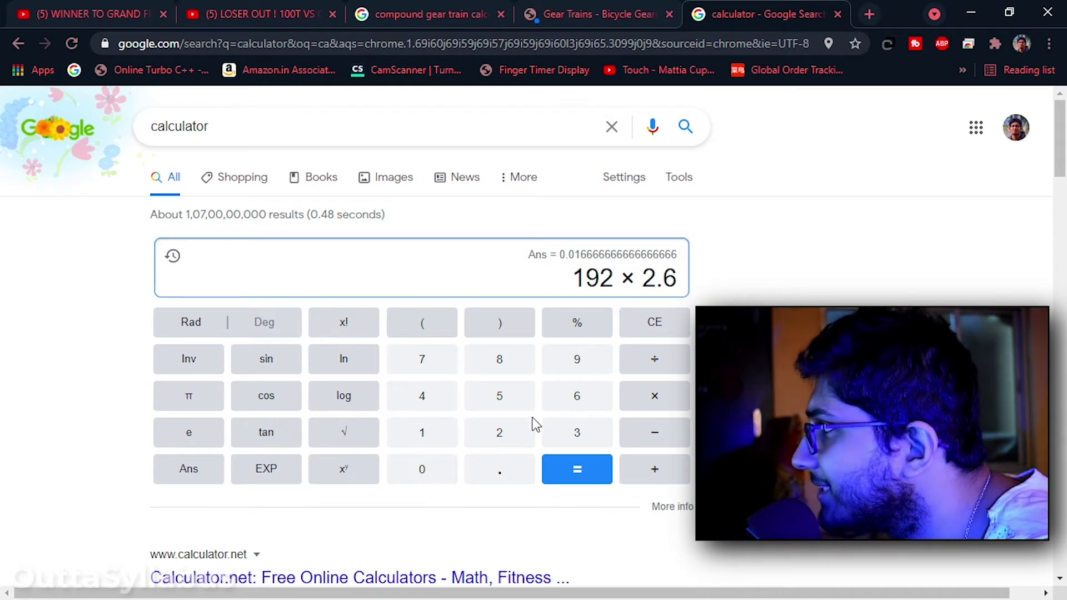
left_click(425, 441)
left_click(589, 367)
left_click(441, 478)
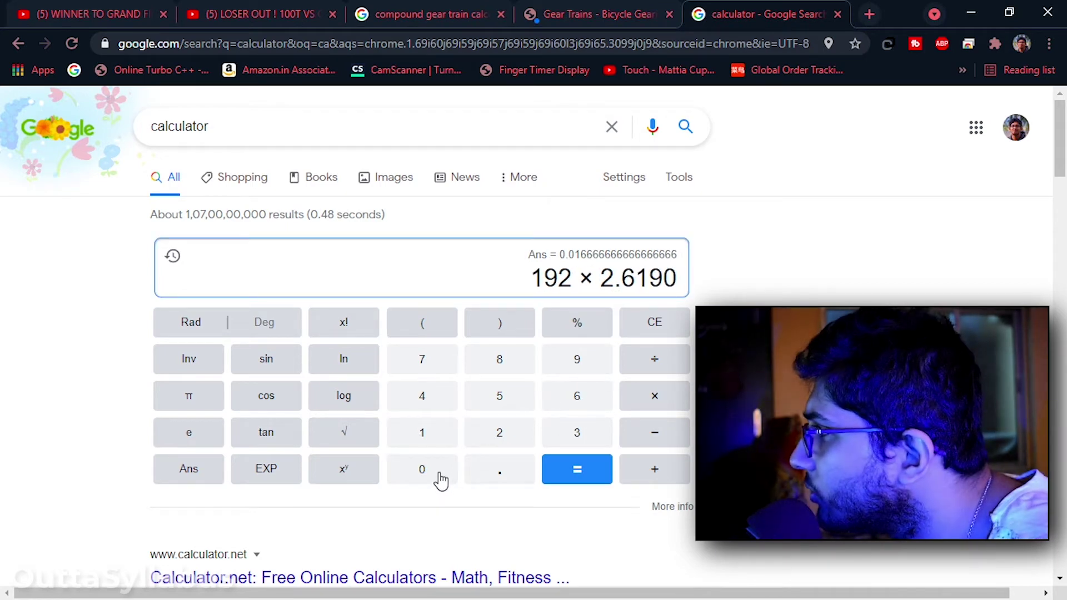
left_click(434, 412)
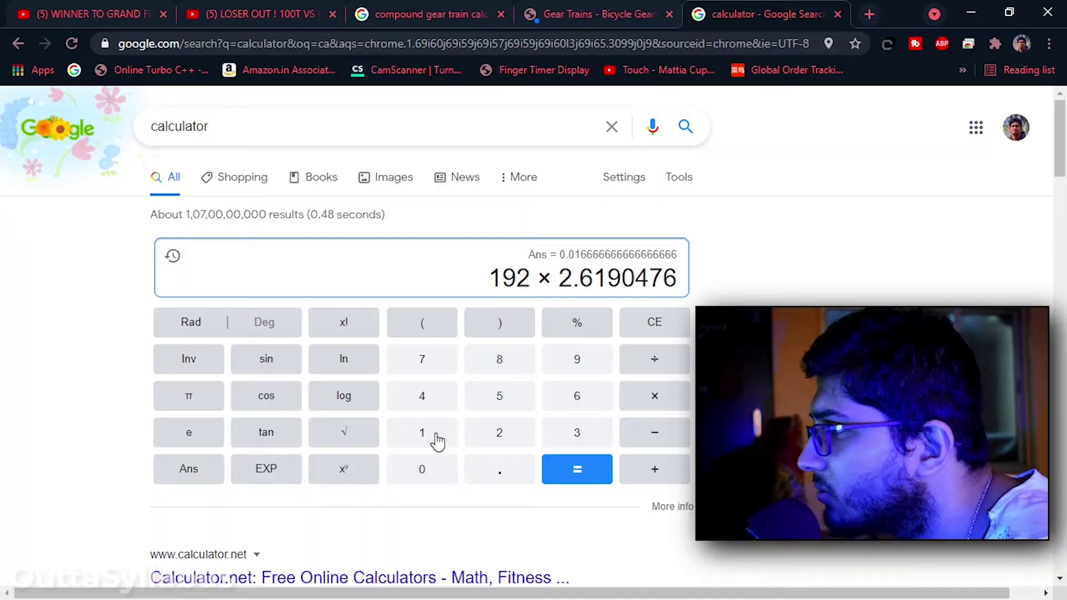
left_click(436, 441)
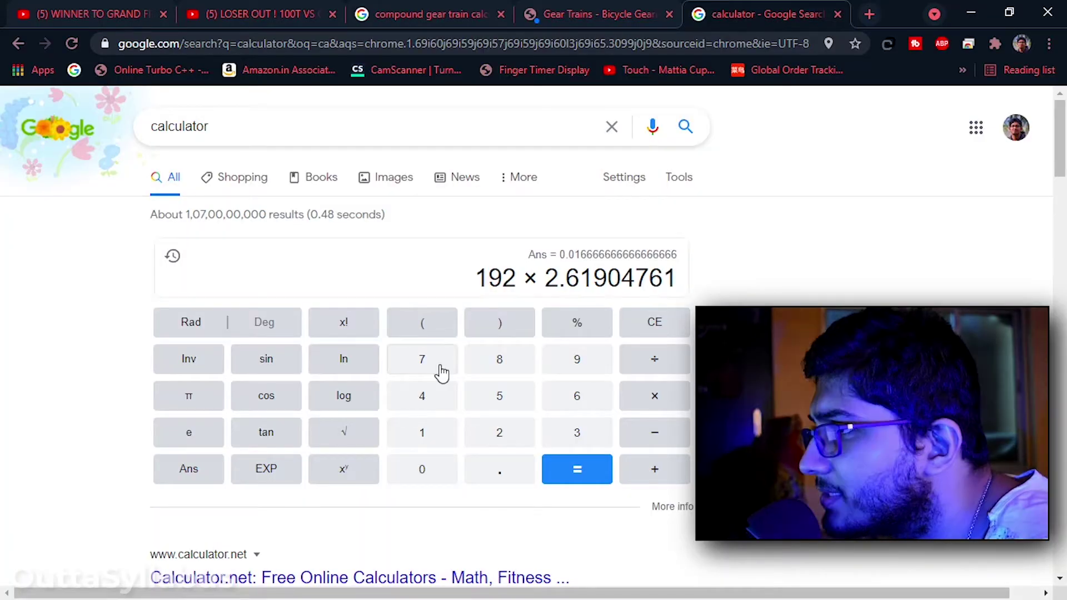
left_click(441, 374)
left_click(500, 443)
type("35384")
left_click(566, 468)
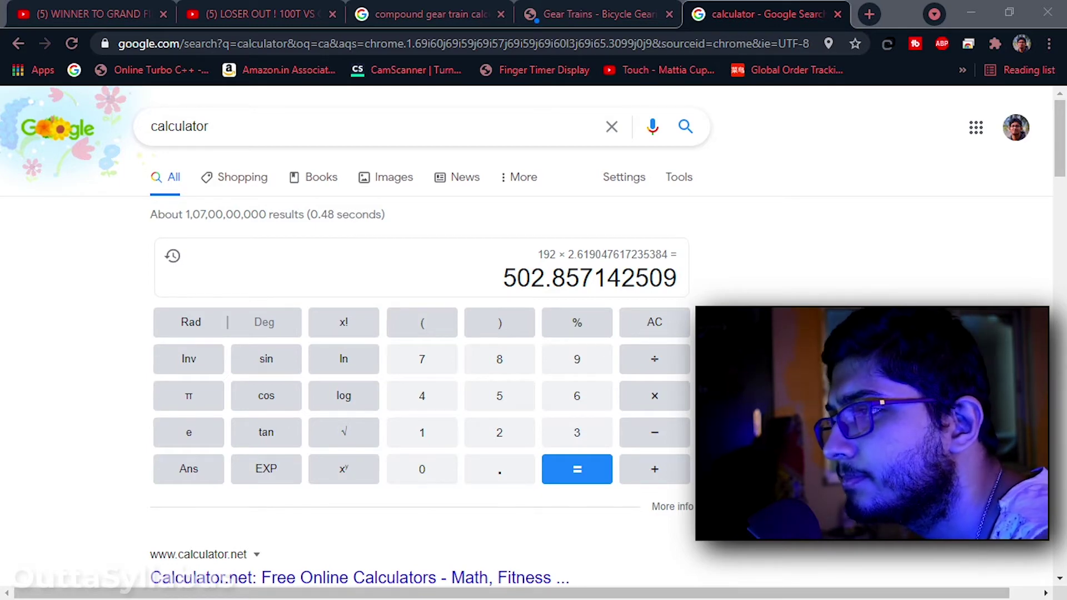
Compute 24 × 60 = 1440 on the Google calculator
type("2")
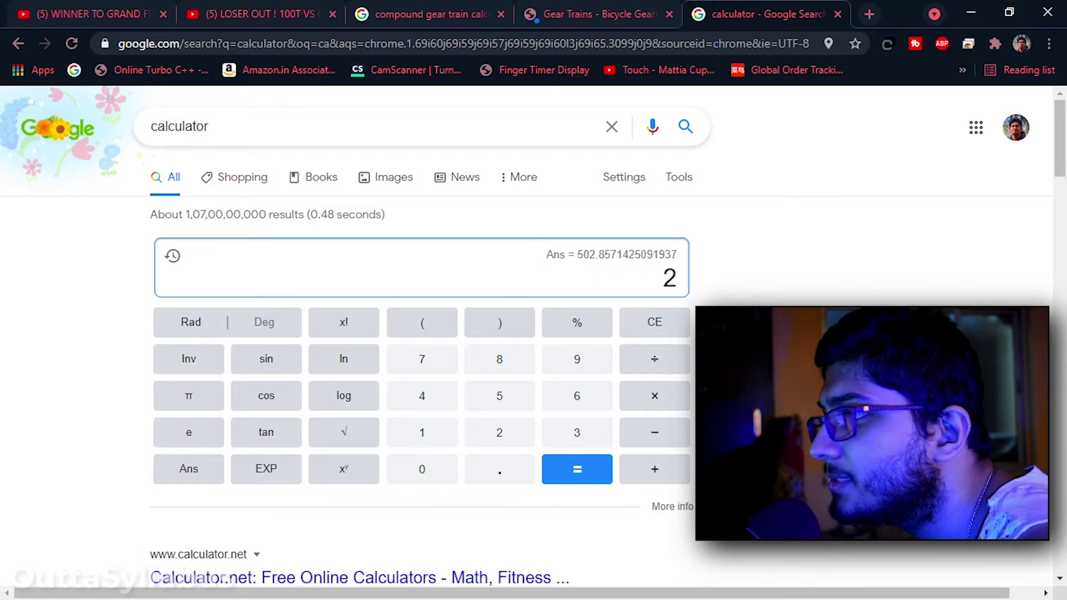
left_click(428, 403)
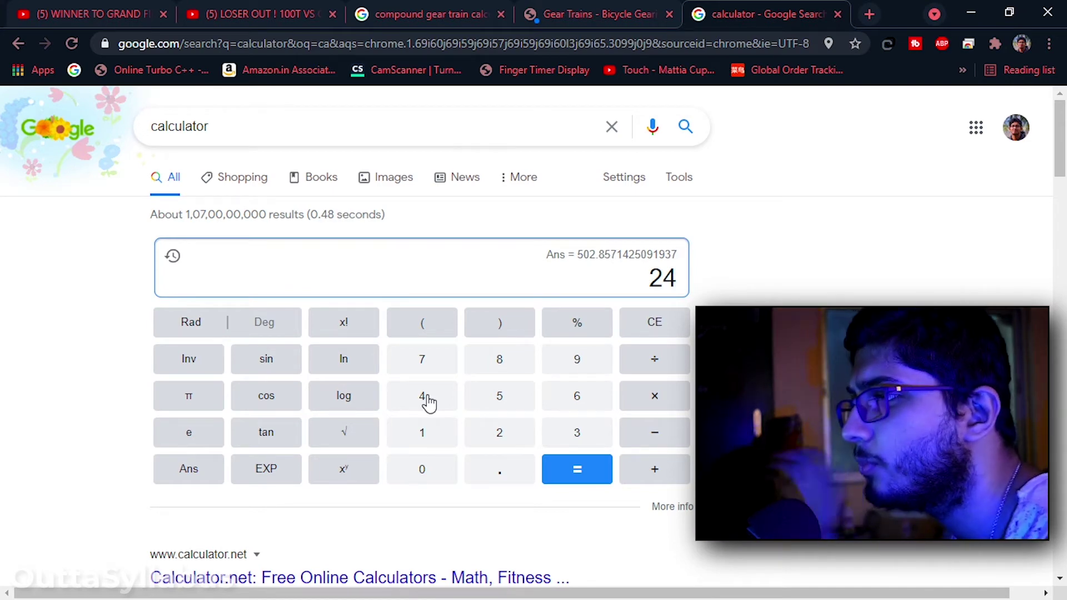
left_click(664, 398)
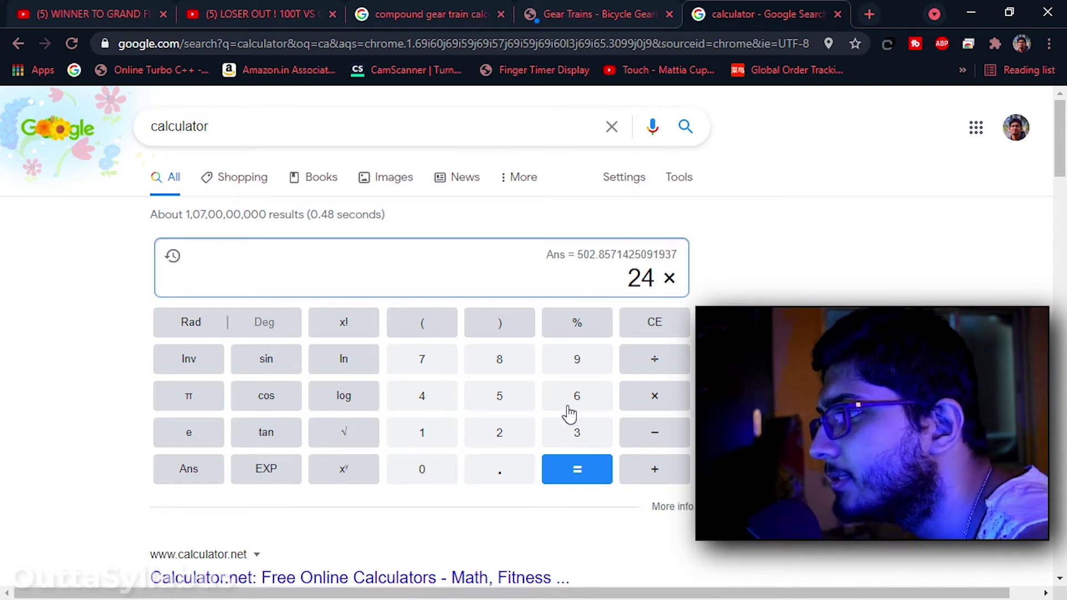
left_click(570, 411)
left_click(451, 469)
left_click(578, 469)
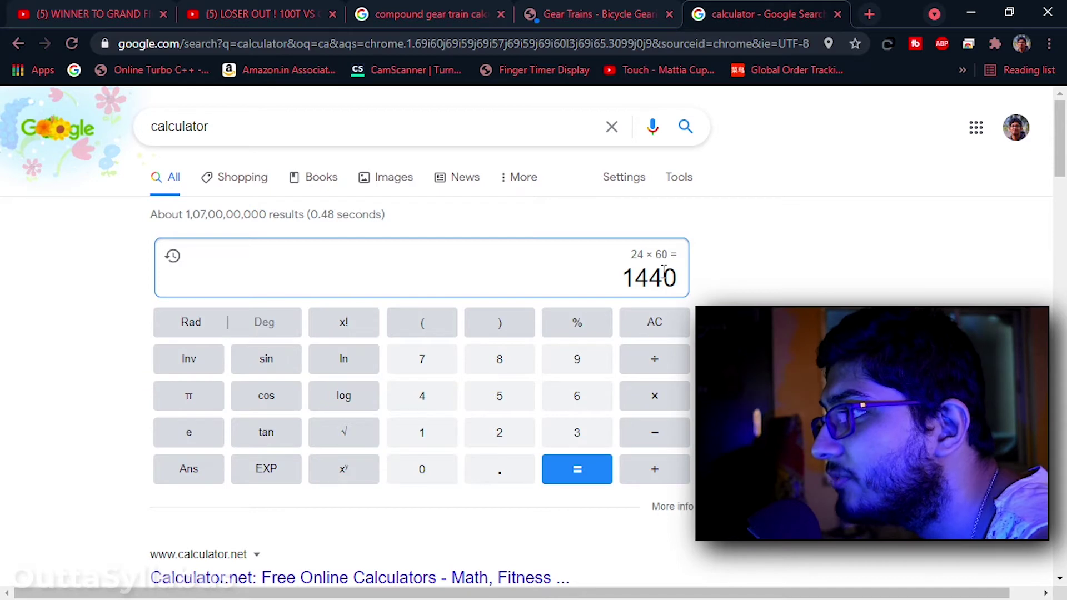
Divide 1440 by 503 to get 2.86282306163
left_click(662, 362)
left_click(512, 403)
left_click(426, 477)
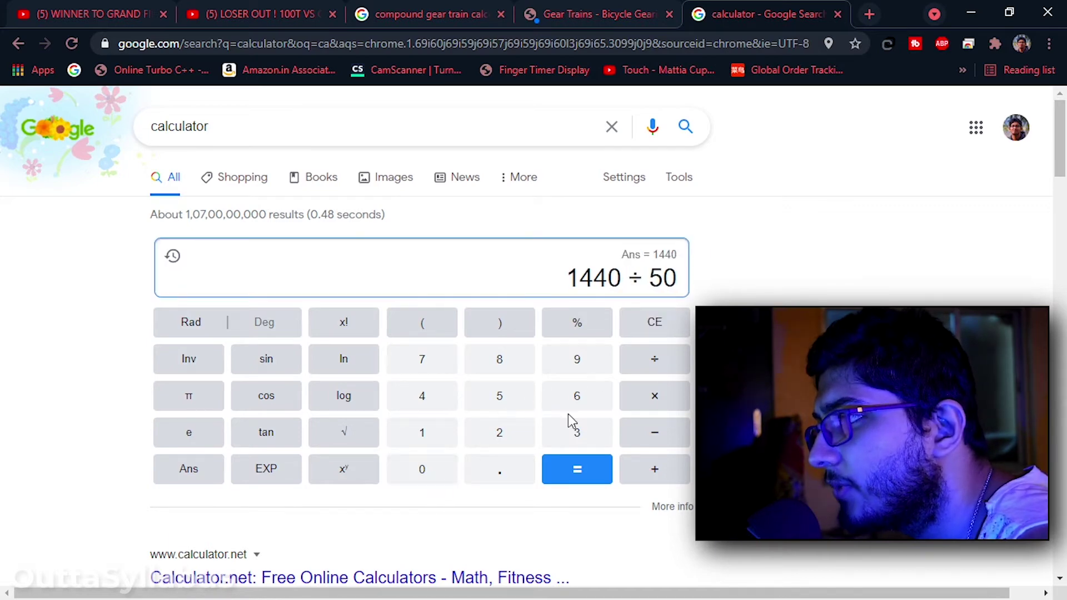
left_click(572, 439)
left_click(576, 469)
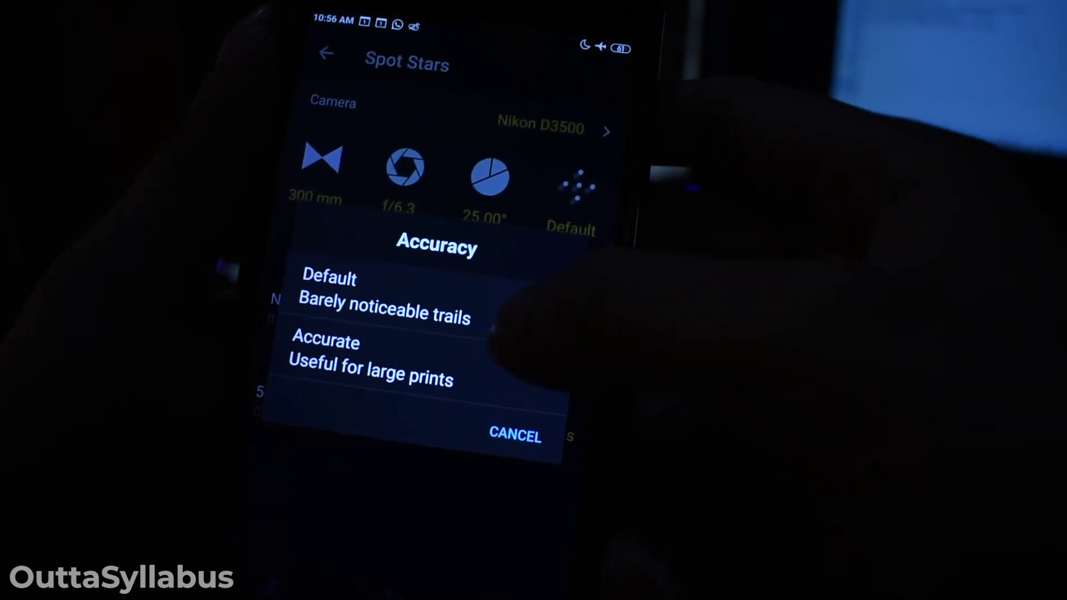
Compare the Spot Stars NPF limit at Accurate (0.70s) and Default (1.40s), keeping Default
left_click(483, 304)
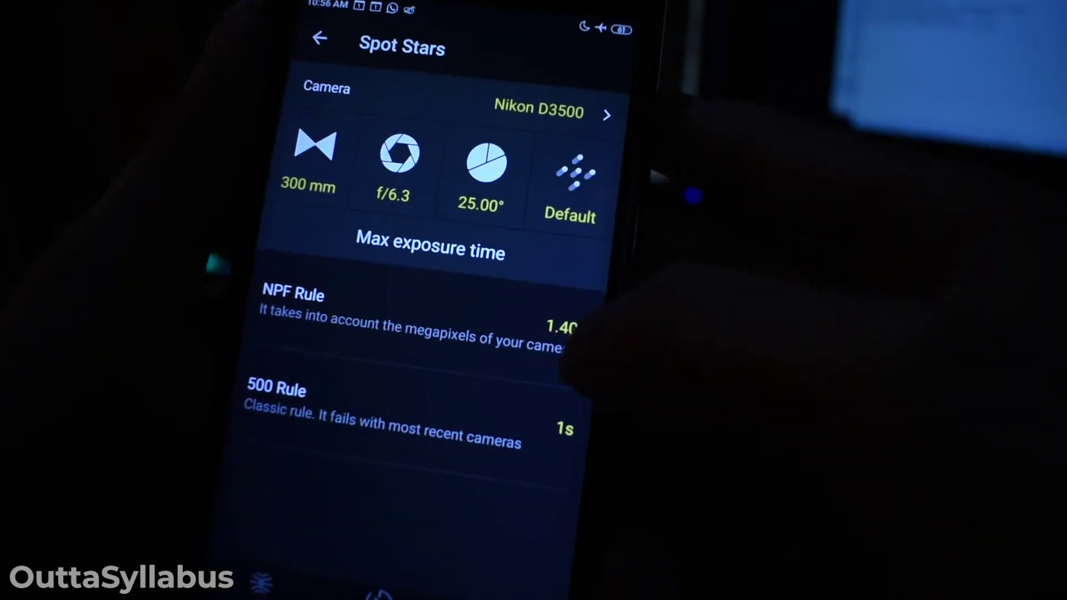
left_click(575, 183)
left_click(322, 344)
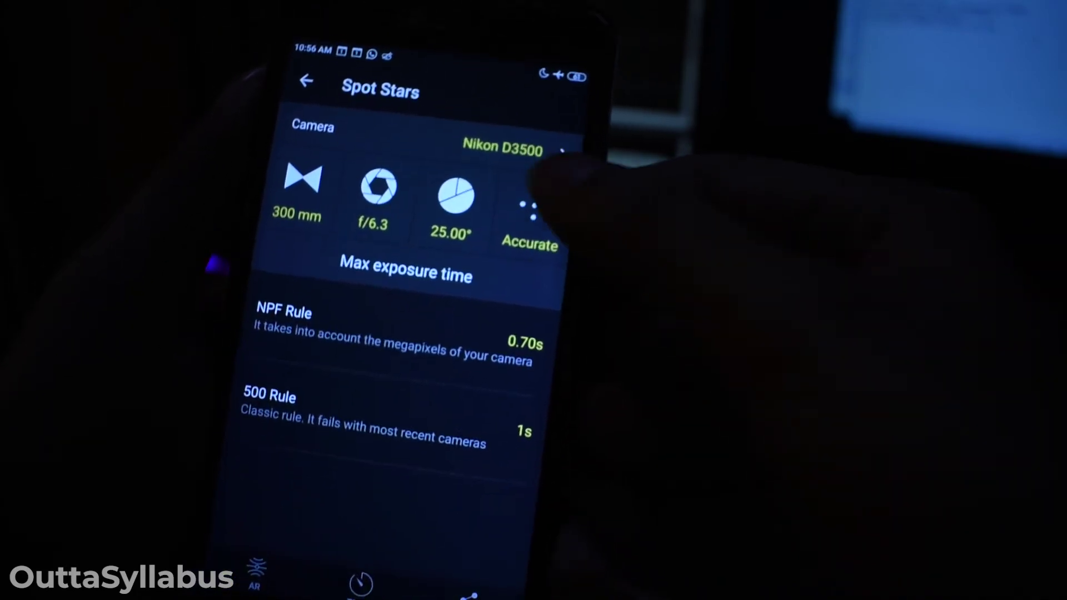
left_click(522, 216)
left_click(361, 270)
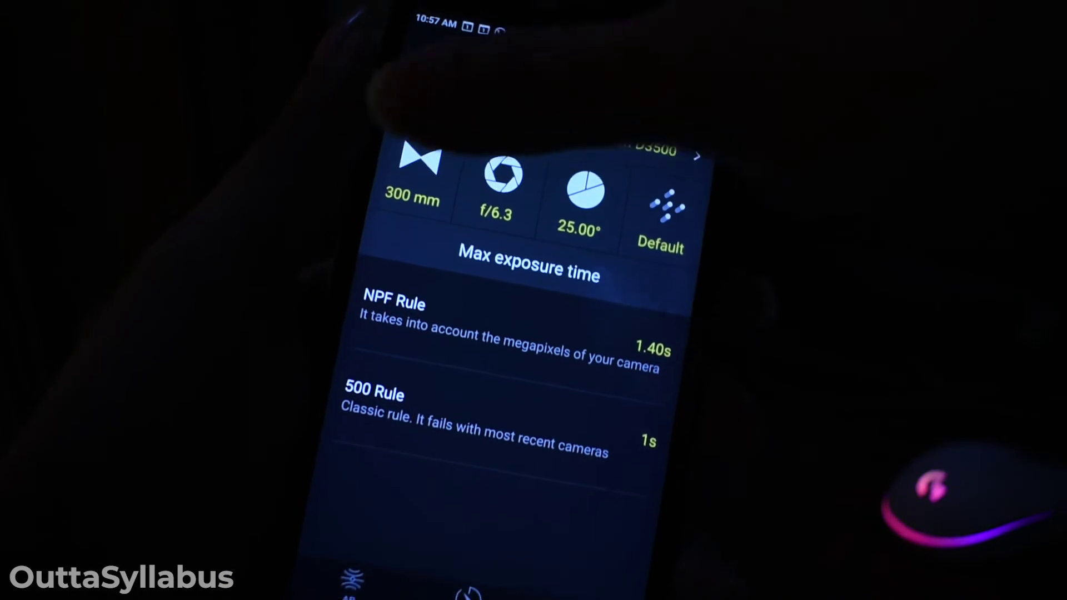
left_click(393, 198)
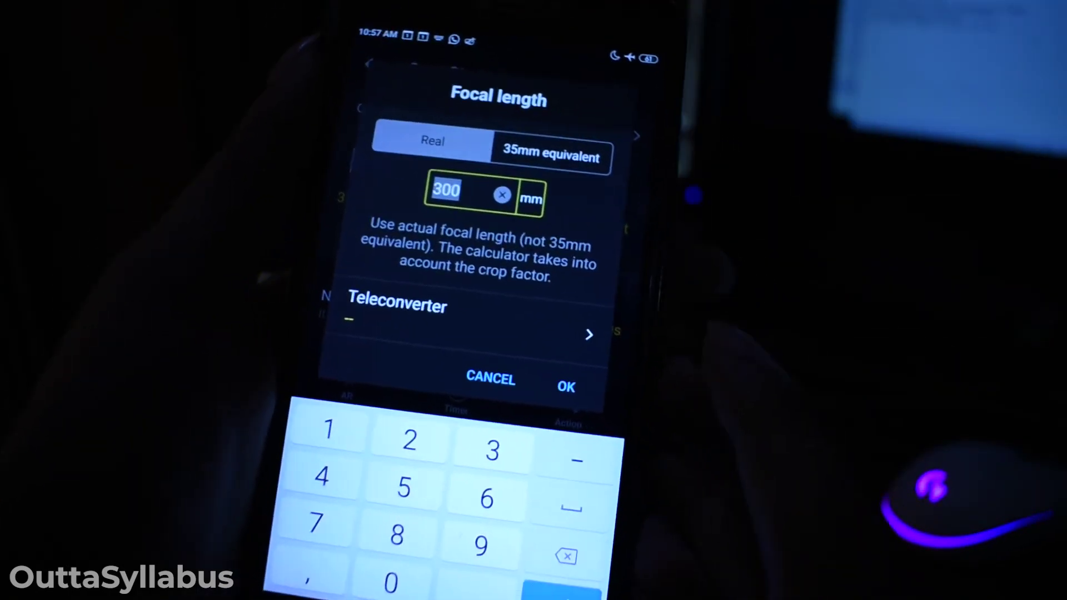
Try Spot Stars focal lengths of 200 mm and then 70 mm
type("200")
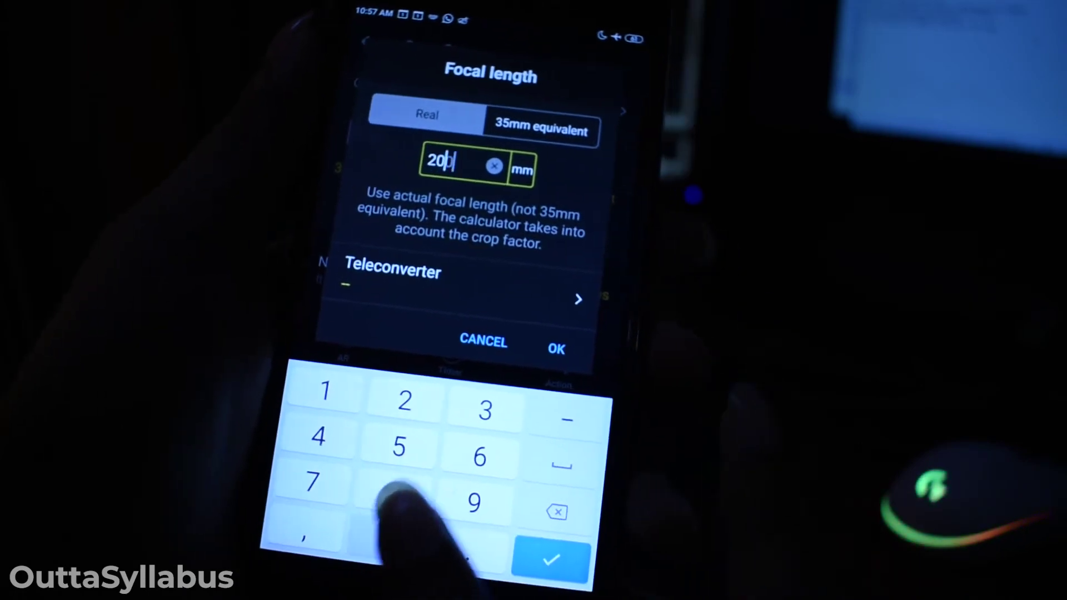
left_click(575, 570)
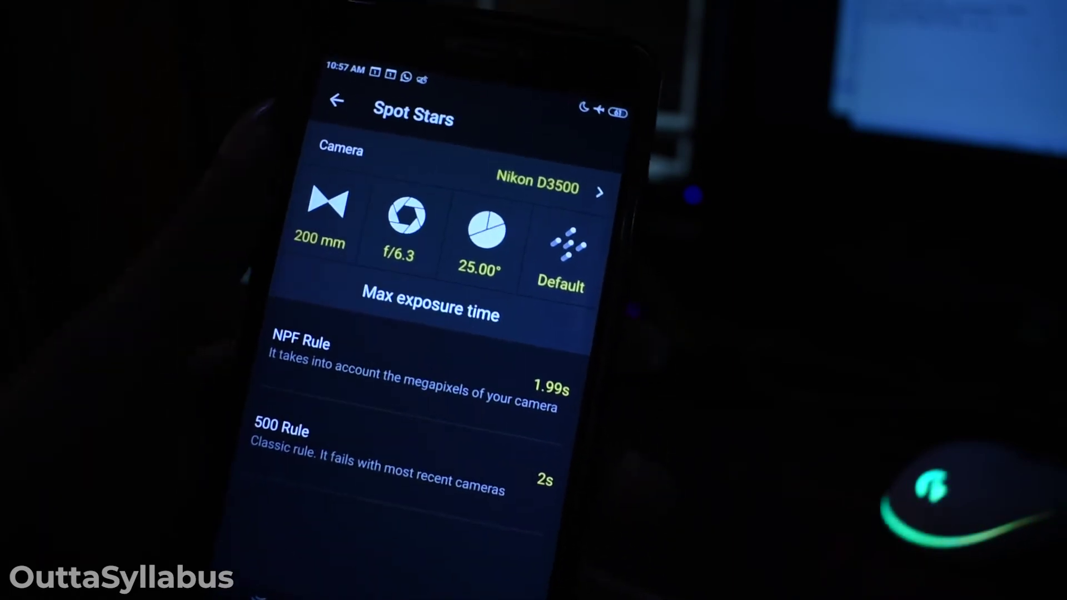
left_click(332, 222)
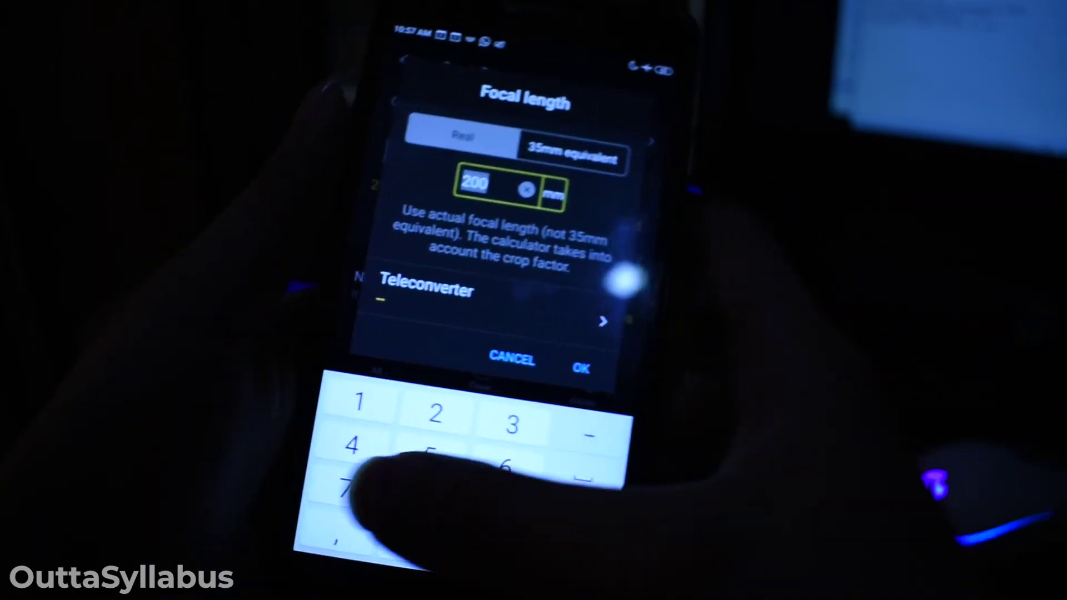
type("70")
left_click(563, 562)
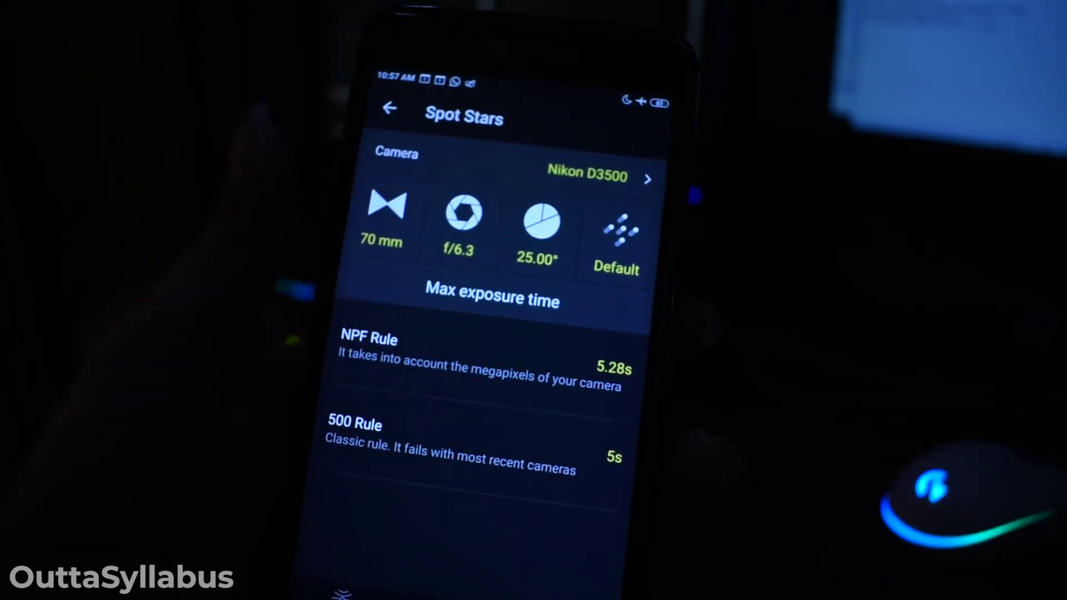
Switch accuracy to Accurate and set the focal length to 100 mm
left_click(589, 236)
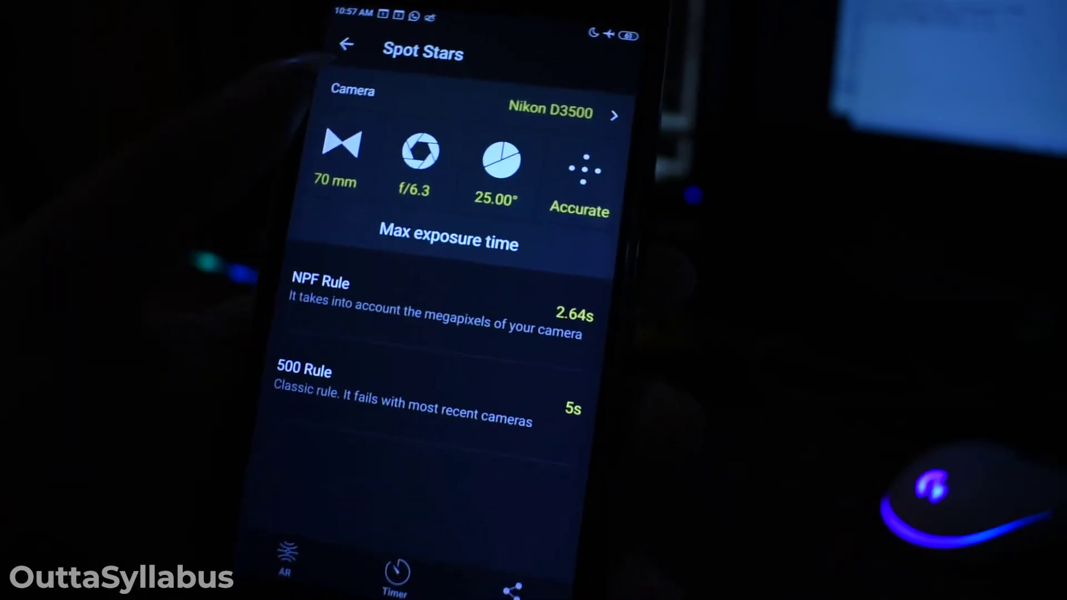
left_click(341, 146)
type("1")
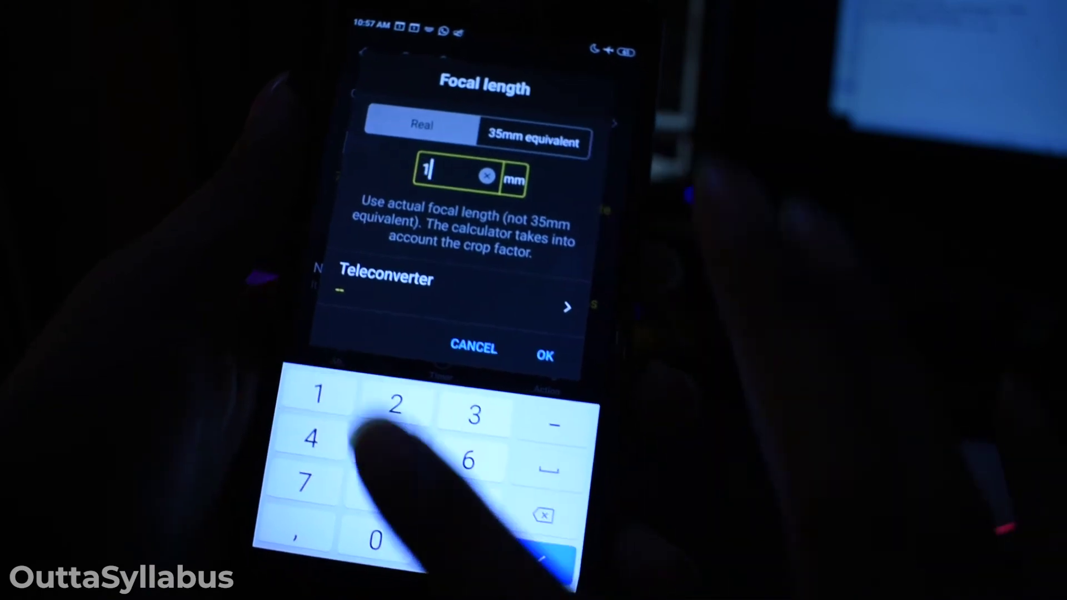
type("00")
left_click(550, 561)
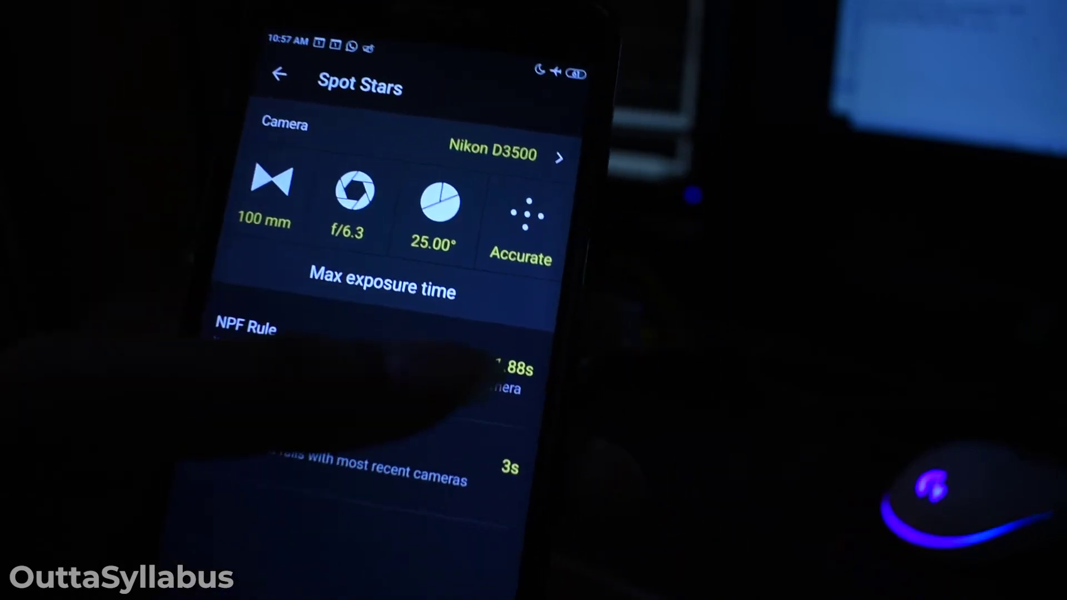
left_click(522, 234)
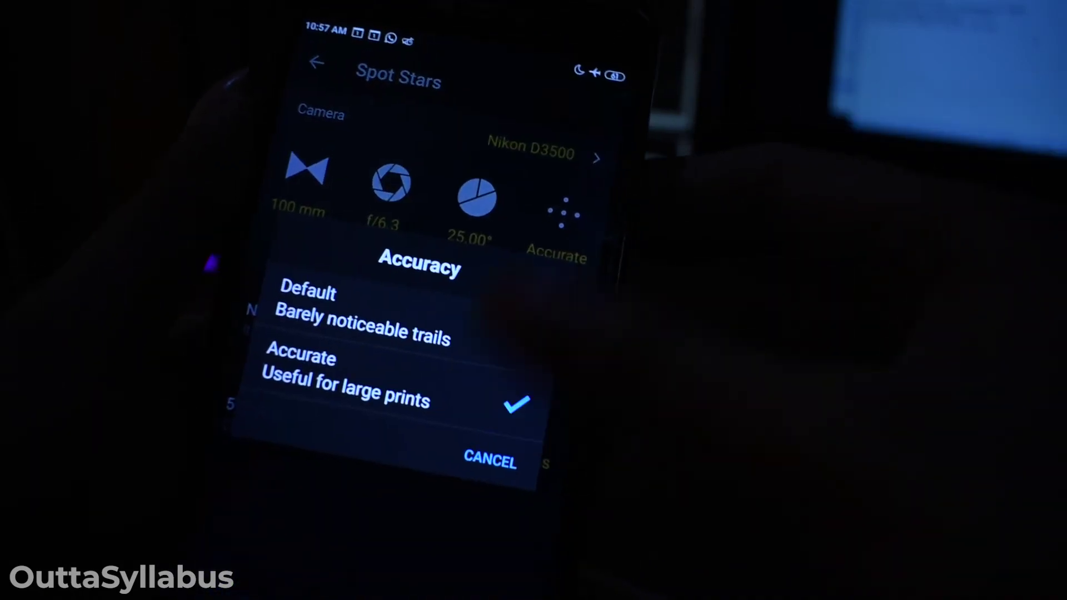
left_click(344, 378)
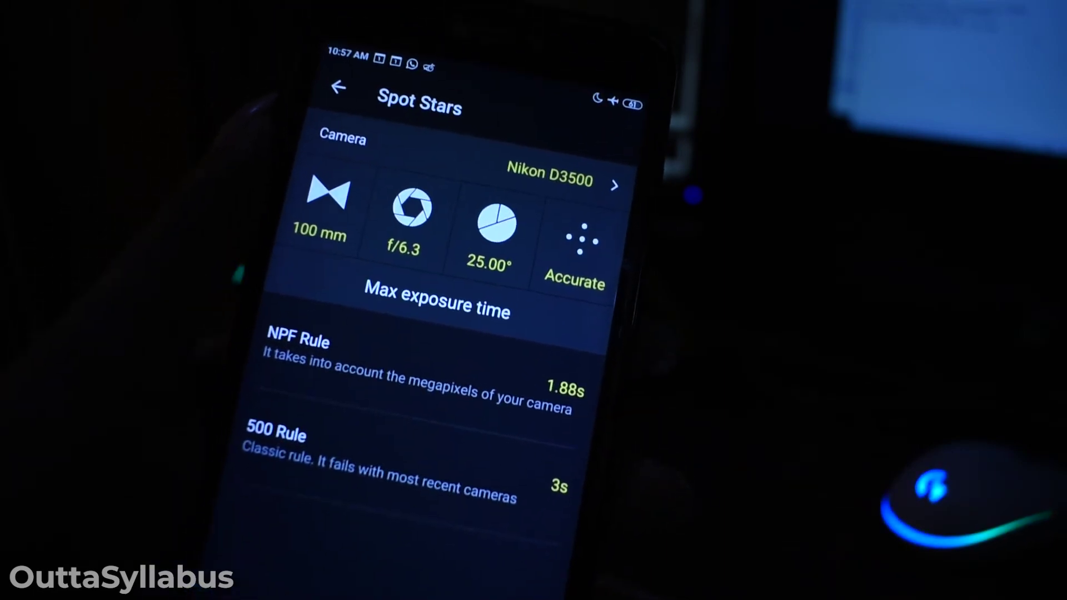